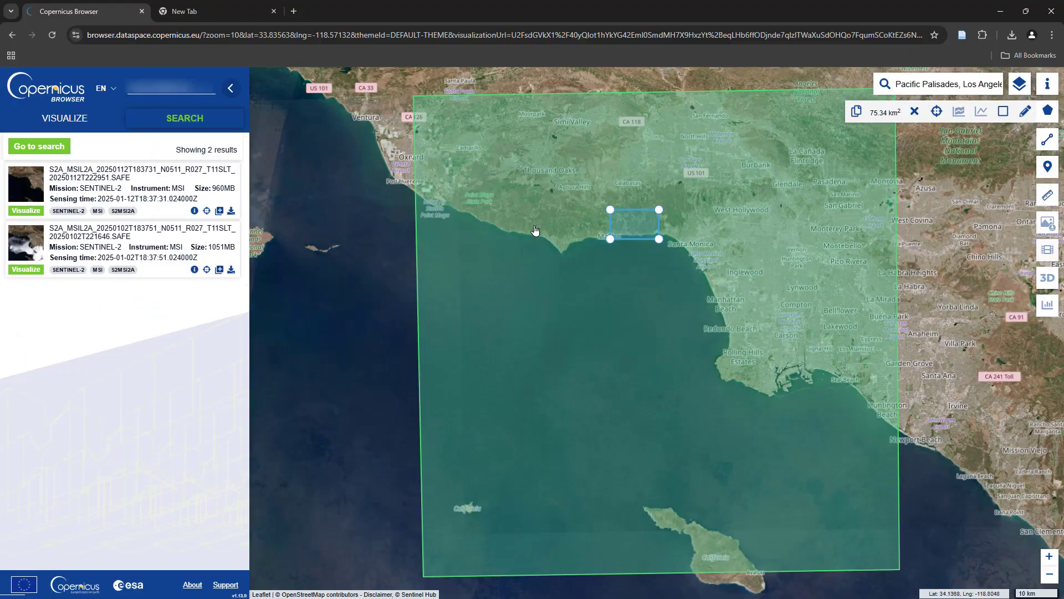
# Step: Zoom the Copernicus Browser map in on the Palisades–Malibu AOI rectangle
pyautogui.scroll(2, 632, 219)
pyautogui.scroll(1, 641, 247)
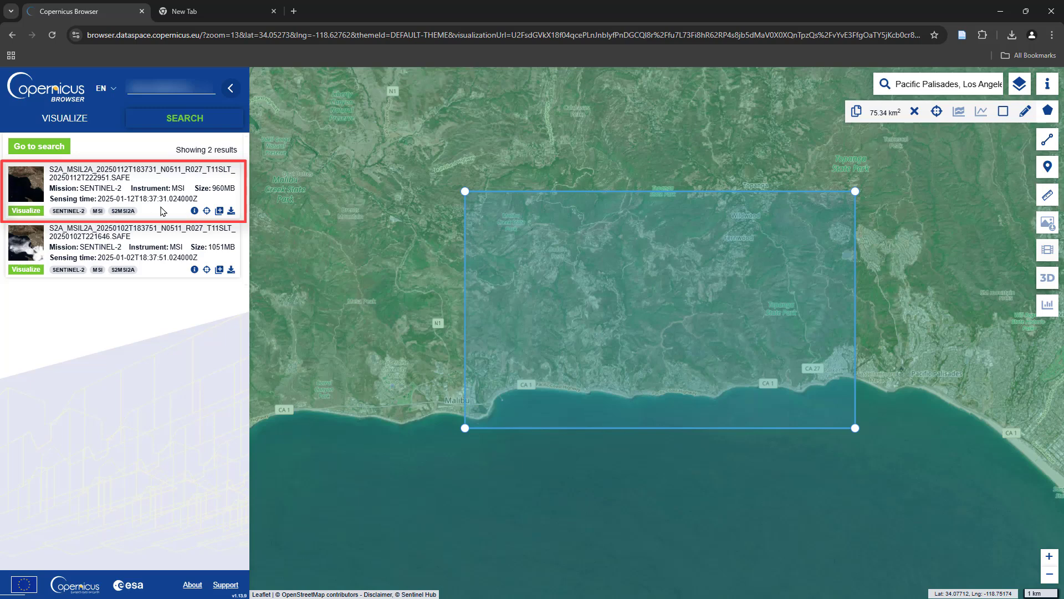
pyautogui.click(193, 211)
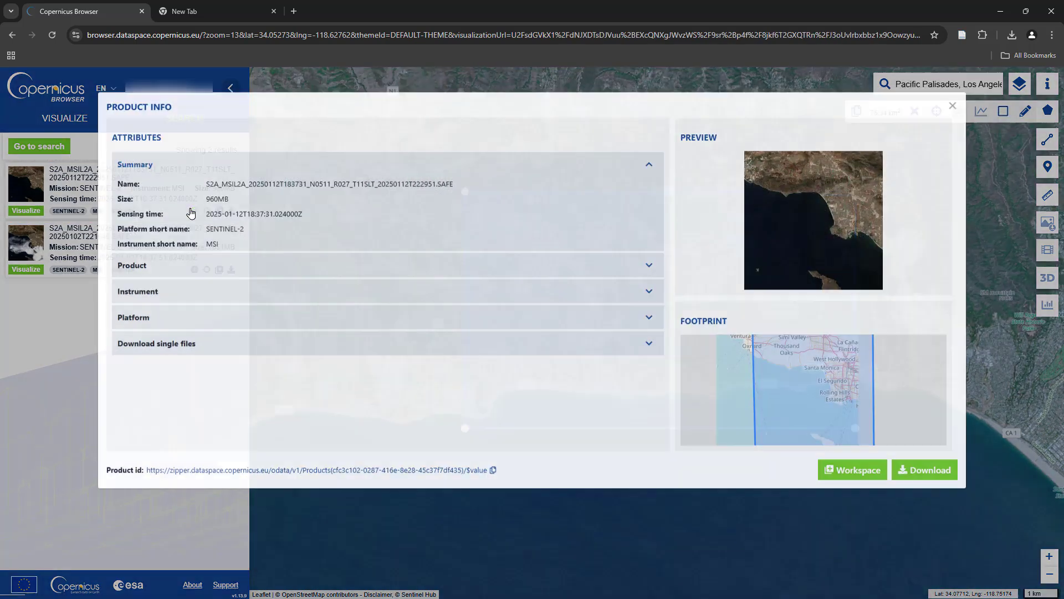
pyautogui.scroll(-2, 848, 390)
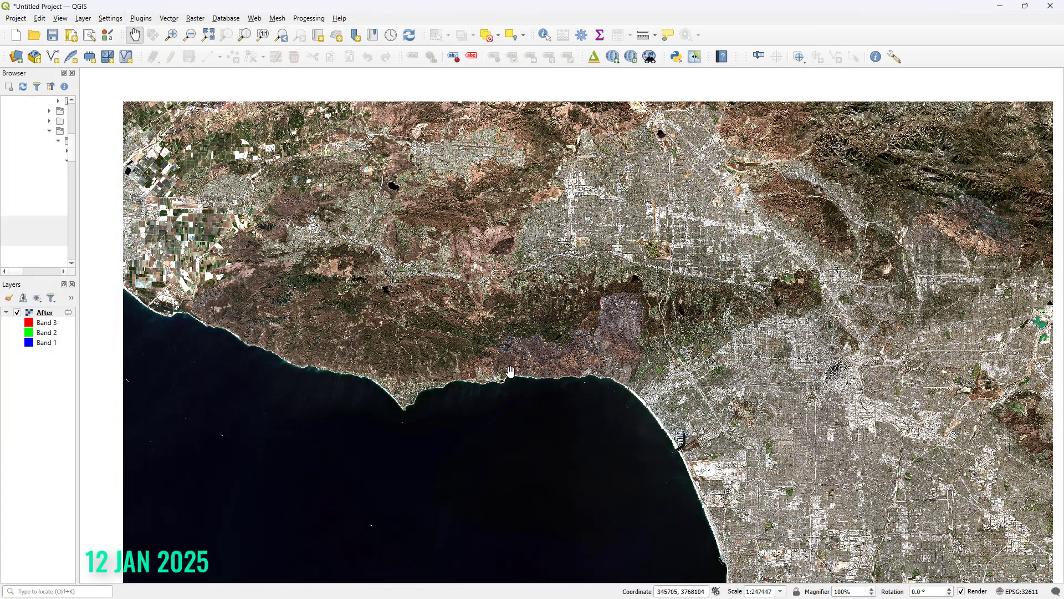
# Step: Zoom and pan the After image along the coast to center the Malibu–Palisades burn scar
pyautogui.scroll(1, 510, 371)
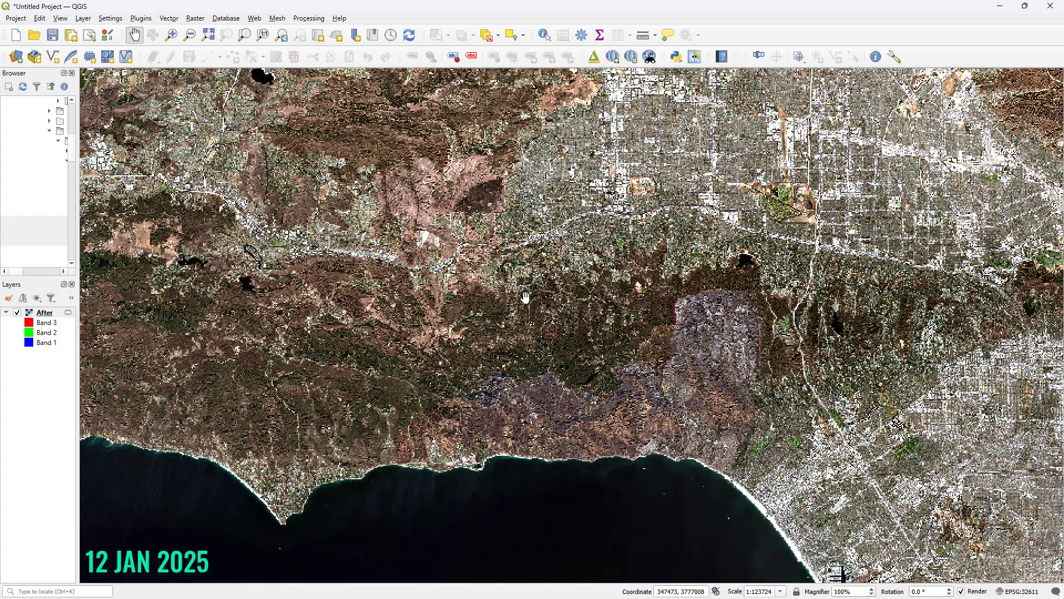
pyautogui.moveTo(444, 311); pyautogui.dragTo(549, 344)
pyautogui.scroll(-1, 616, 321)
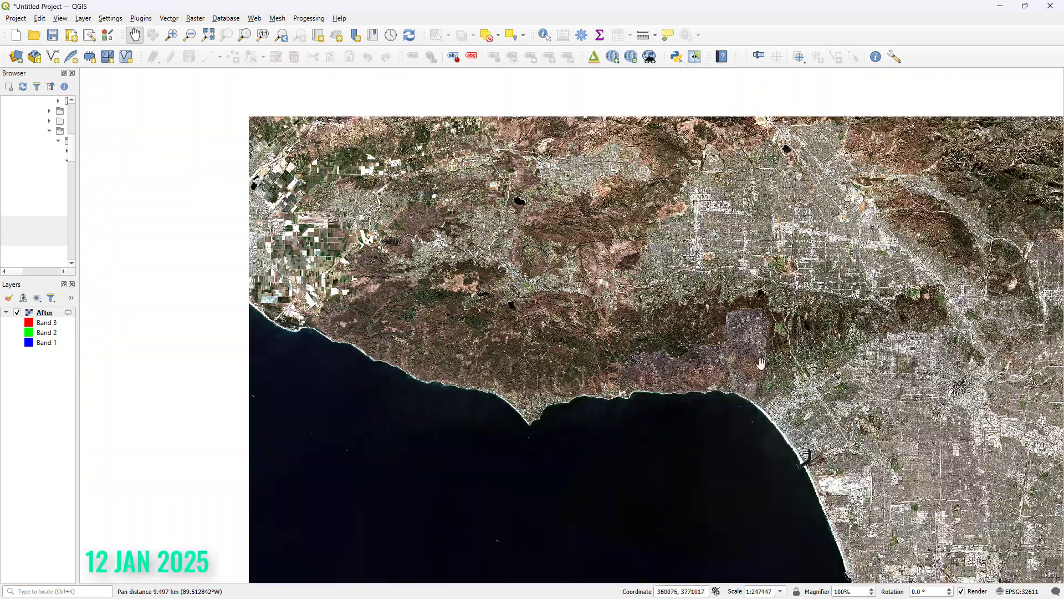
pyautogui.moveTo(797, 368); pyautogui.dragTo(668, 416)
pyautogui.scroll(1, 668, 417)
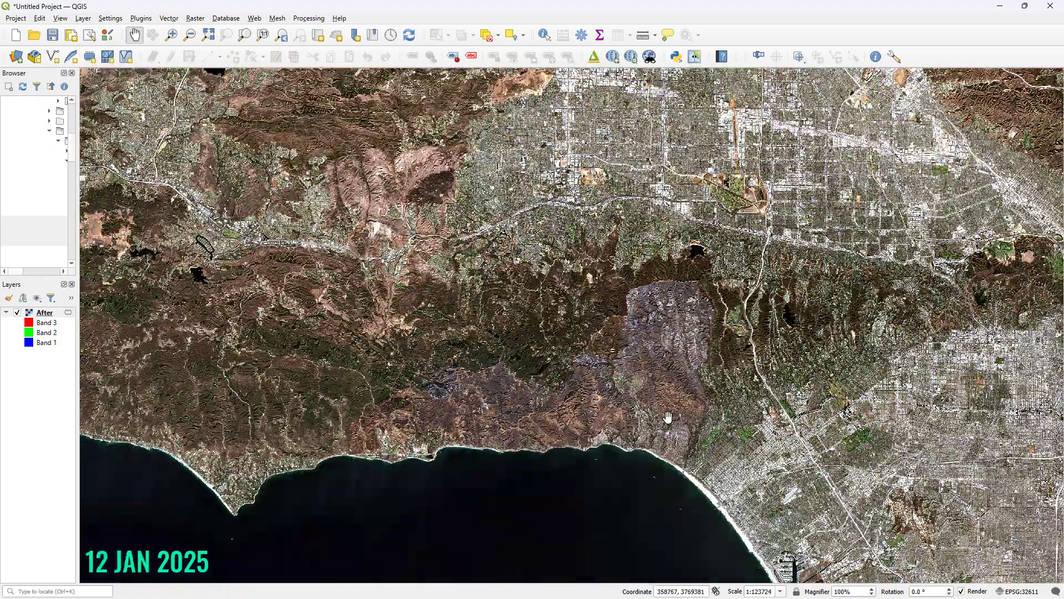
pyautogui.scroll(1, 667, 421)
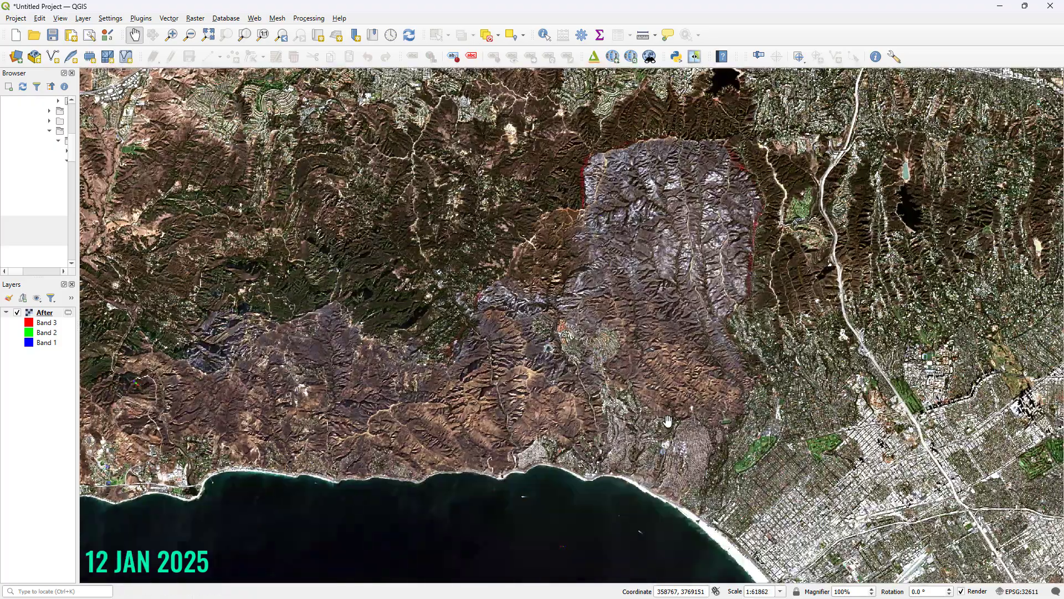
pyautogui.scroll(-2, 554, 343)
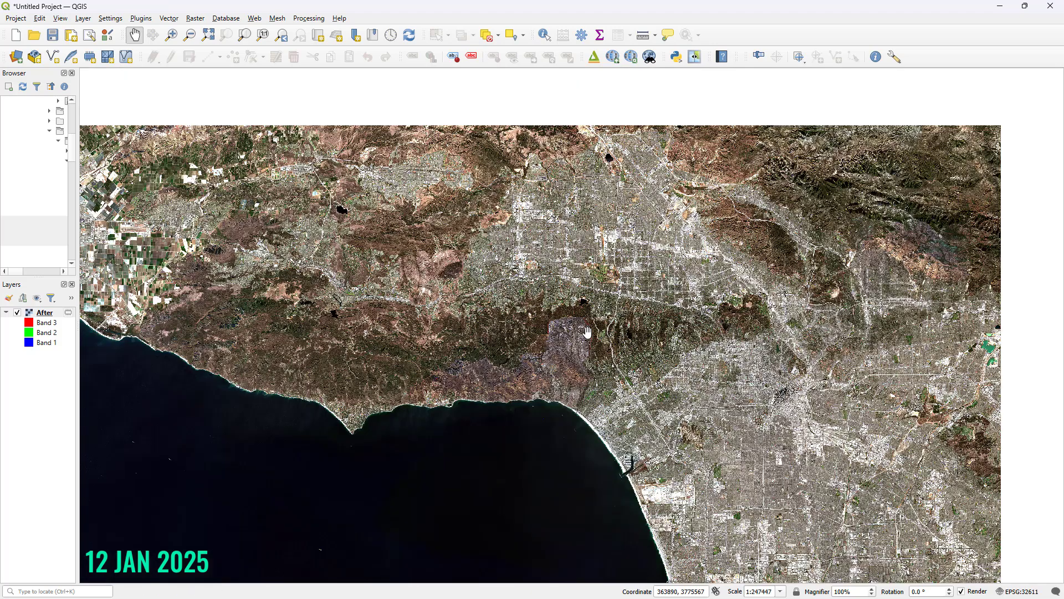
pyautogui.scroll(1, 552, 341)
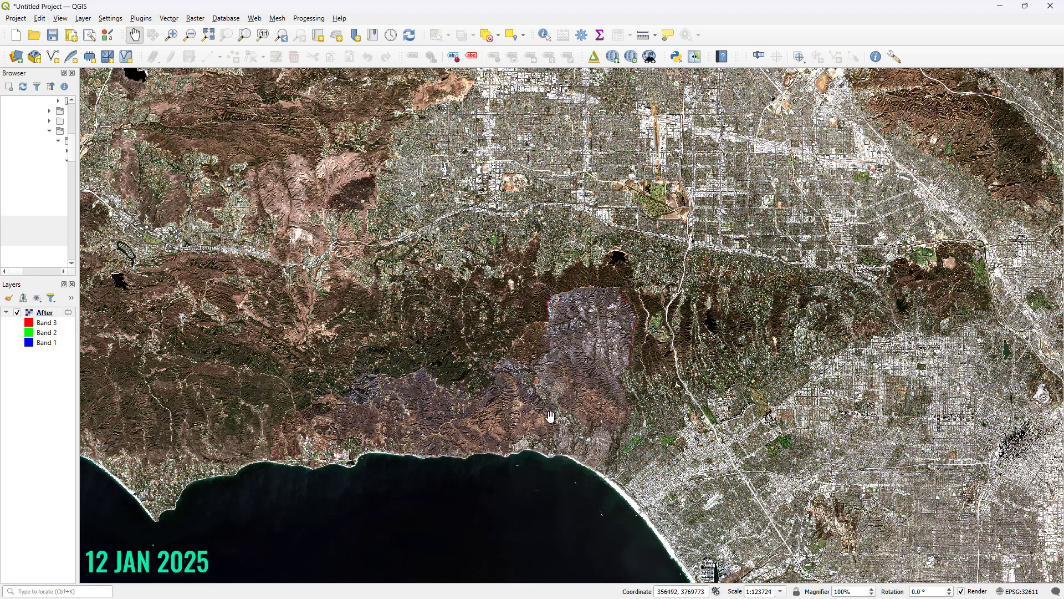
pyautogui.moveTo(543, 417); pyautogui.dragTo(618, 411)
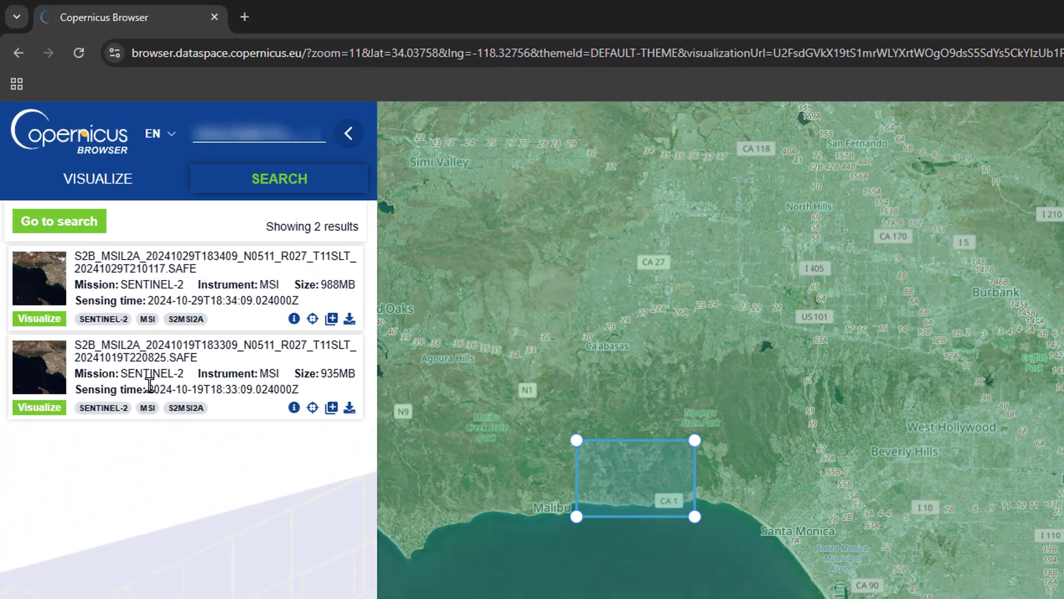
# Step: Select the 2024-10-19 sensing date of the second search result
pyautogui.moveTo(148, 389); pyautogui.dragTo(210, 390)
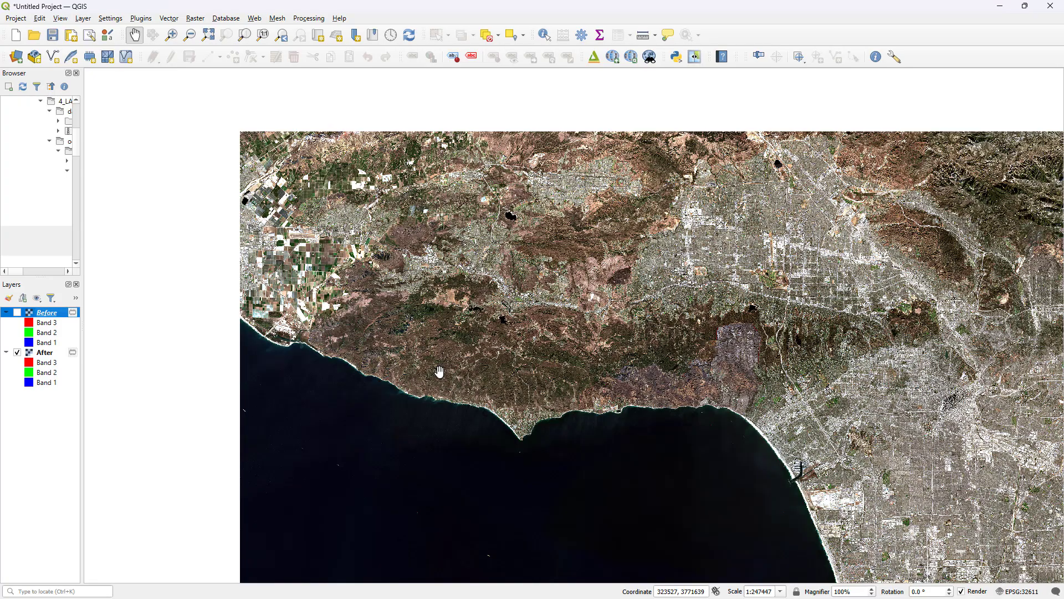
# Step: Pan and zoom toward the Malibu coastline and turn on the Before layer
pyautogui.moveTo(440, 371); pyautogui.dragTo(250, 351)
pyautogui.scroll(1, 506, 346)
pyautogui.click(17, 312)
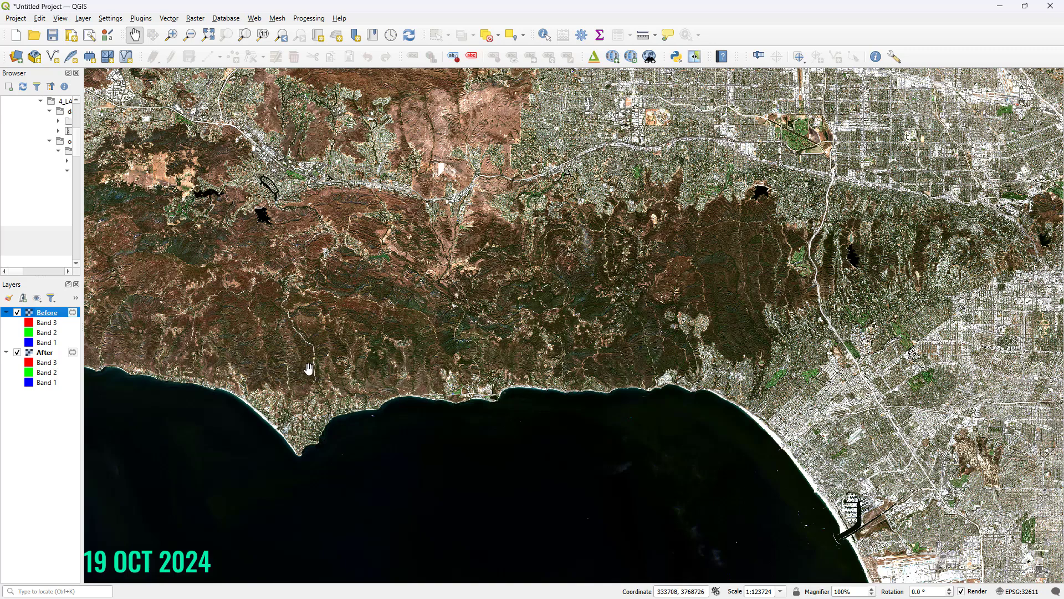
# Step: Flip the Before layer off and on repeatedly to compare the burn scar, leaving it visible
pyautogui.scroll(1, 656, 350)
pyautogui.scroll(-1, 660, 351)
pyautogui.click(17, 313)
pyautogui.click(17, 312)
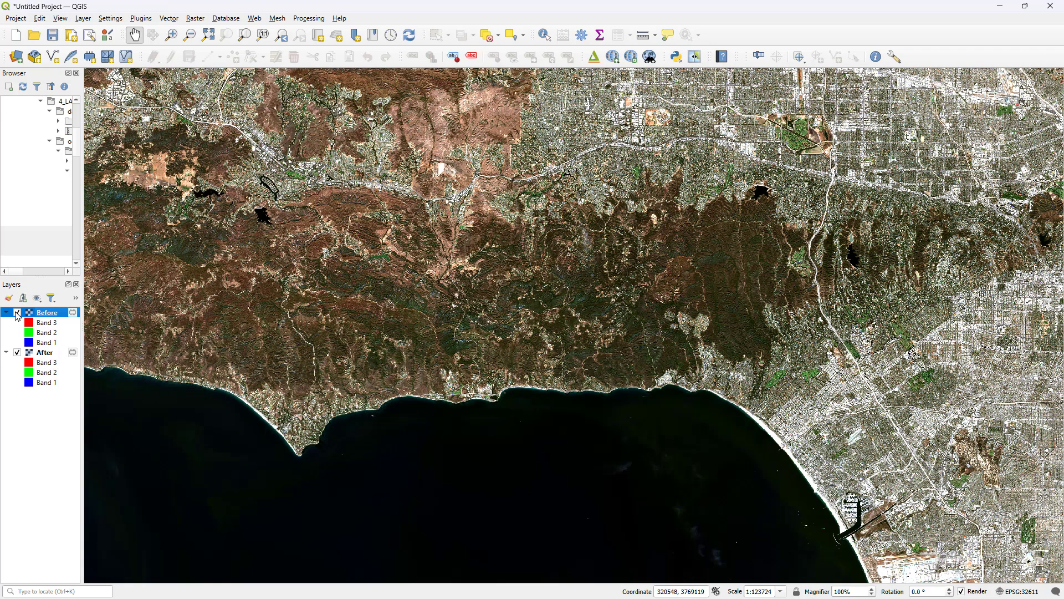
pyautogui.click(17, 313)
pyautogui.click(17, 312)
pyautogui.click(17, 313)
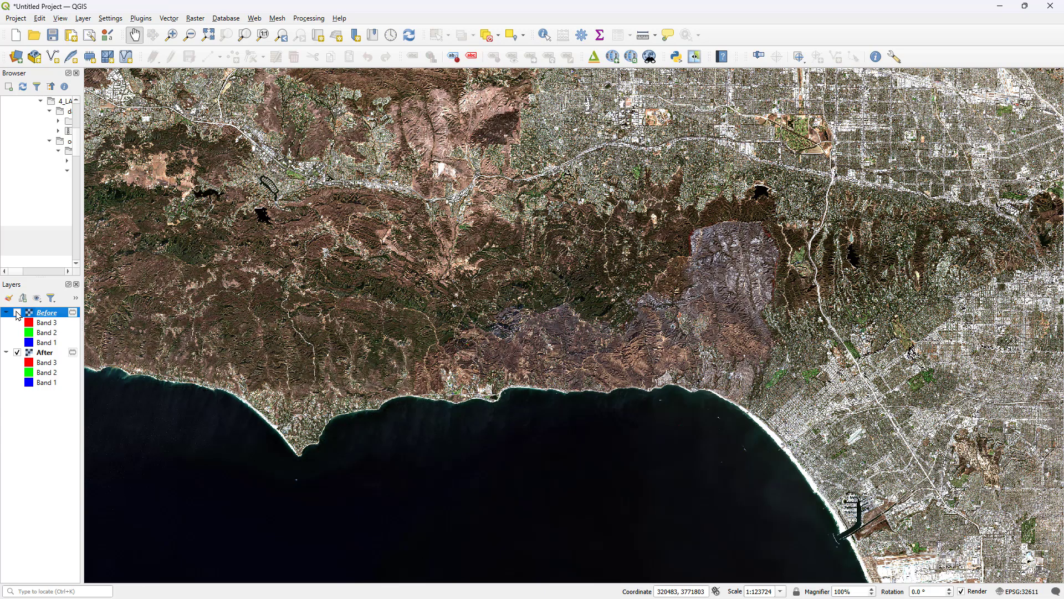
pyautogui.click(17, 312)
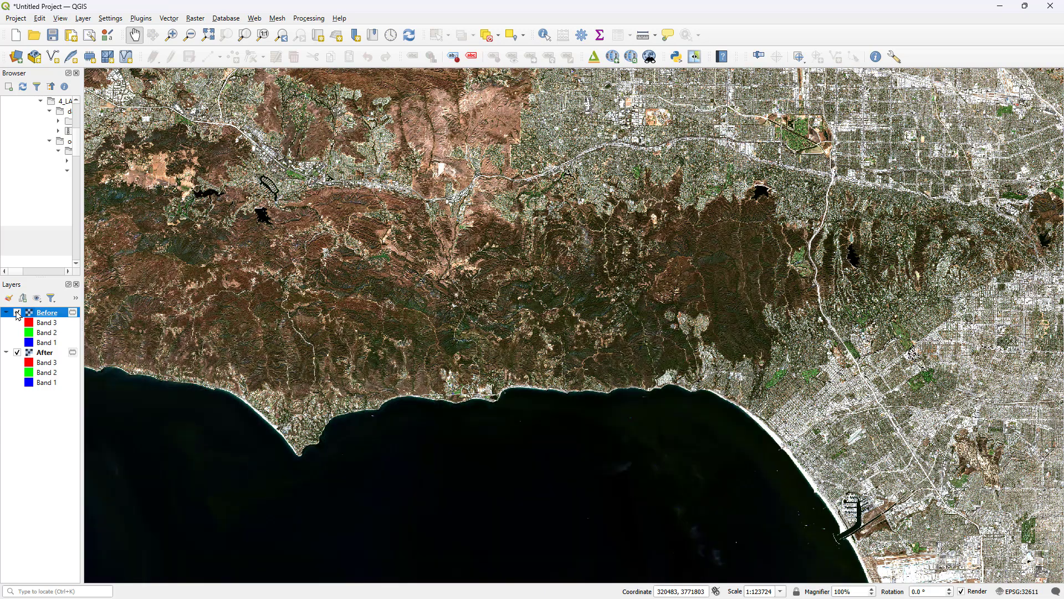
pyautogui.click(17, 313)
pyautogui.click(17, 313)
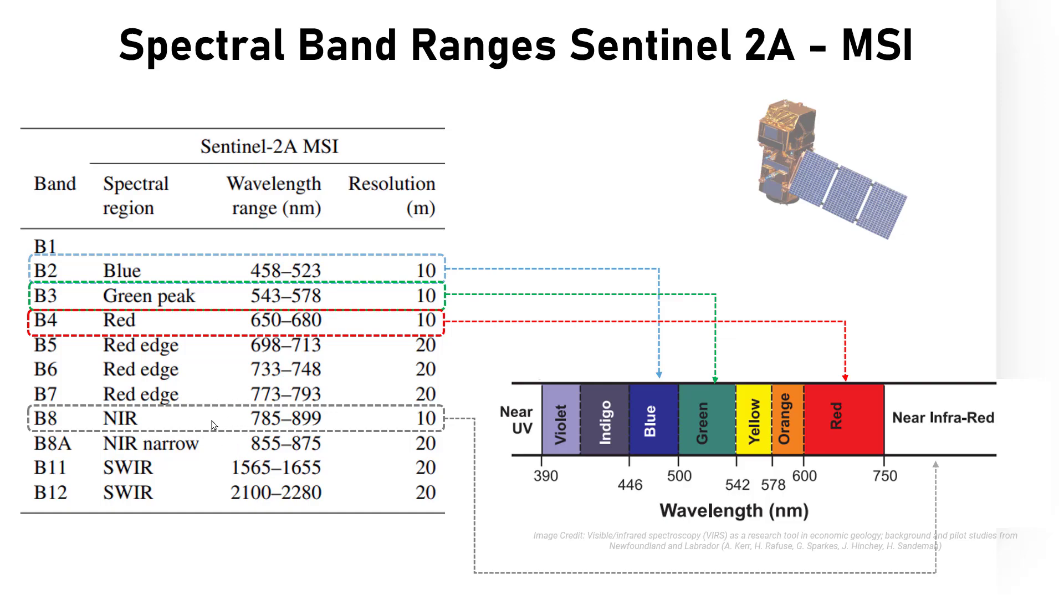
# Step: Advance to the vegetation reflectance slide and bring in the satellite spectrum graphic
pyautogui.press('Right')
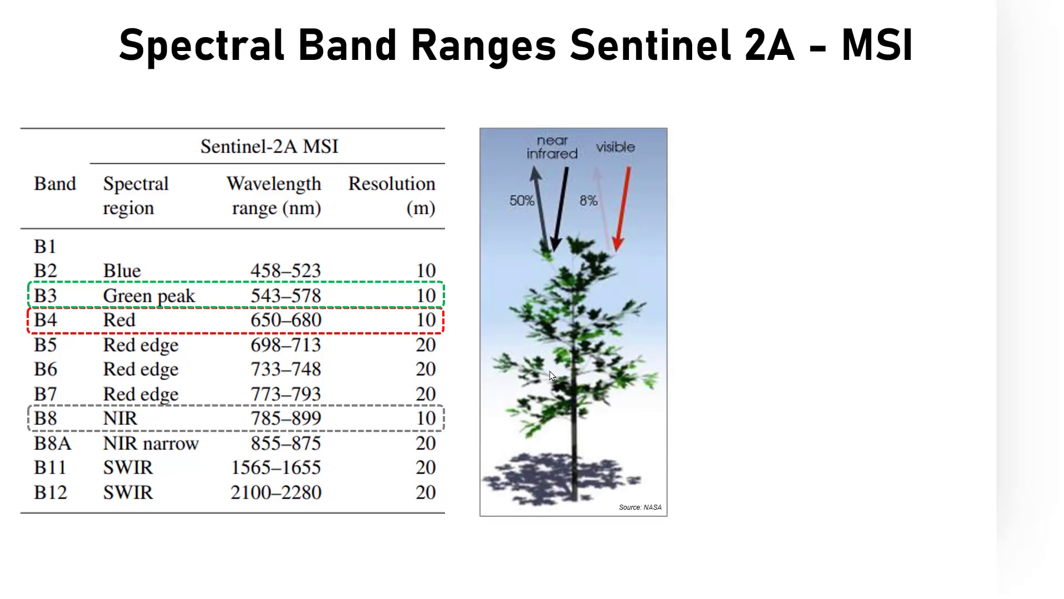
pyautogui.press('Right')
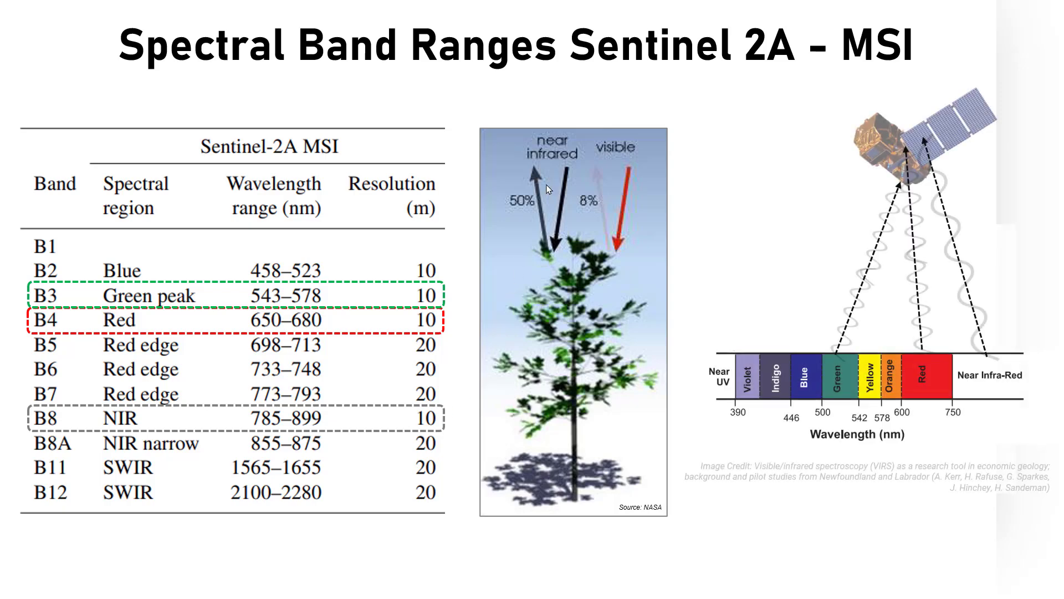
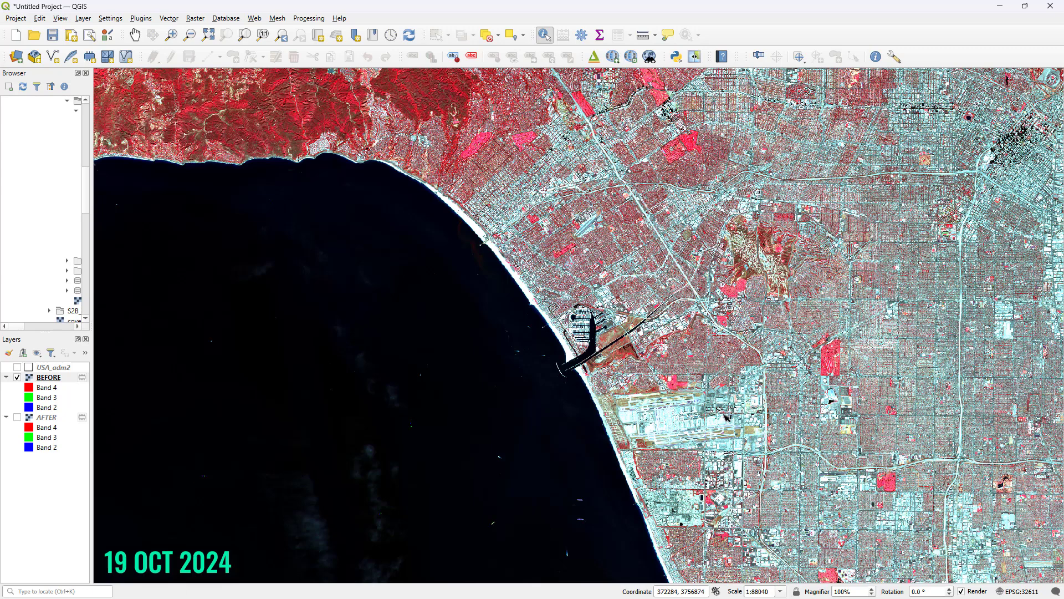
# Step: Zoom in and out over the LA coast to inspect the Santa Monica Mountains imagery
pyautogui.scroll(1, 739, 442)
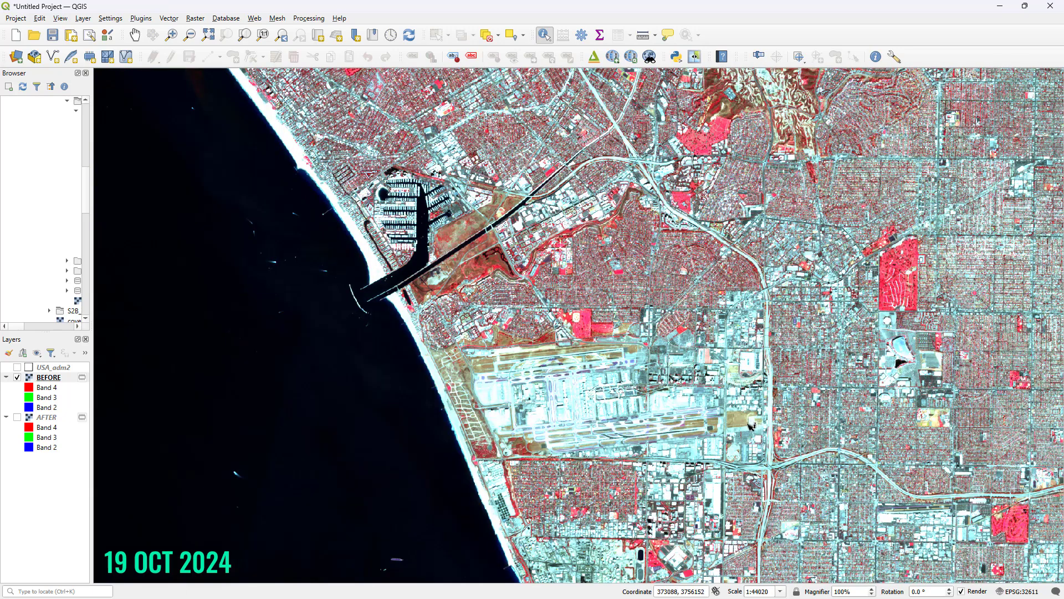
pyautogui.scroll(-2, 596, 415)
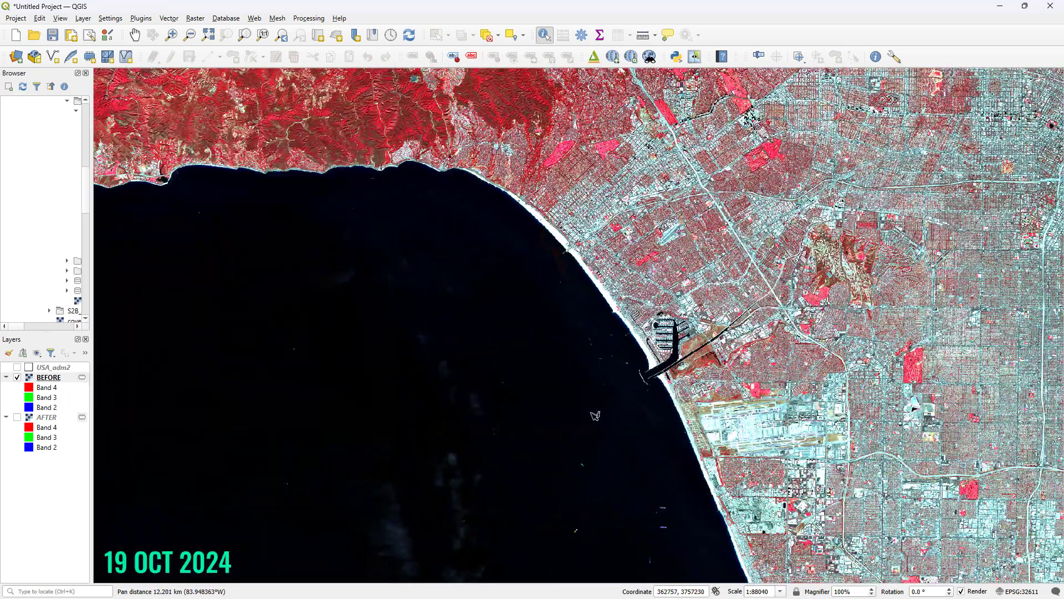
pyautogui.scroll(2, 572, 348)
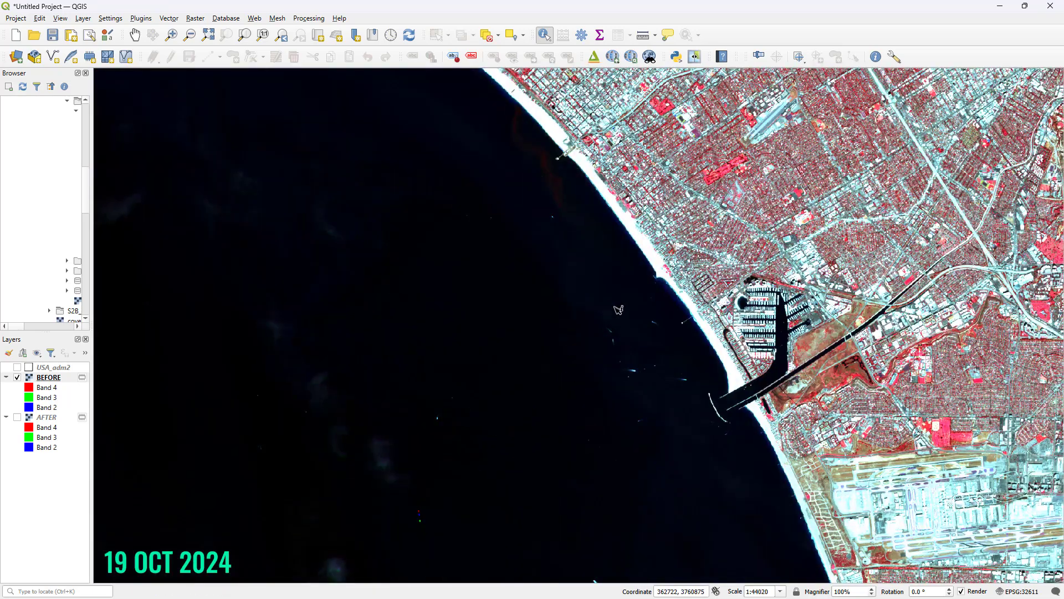
pyautogui.scroll(-3, 617, 304)
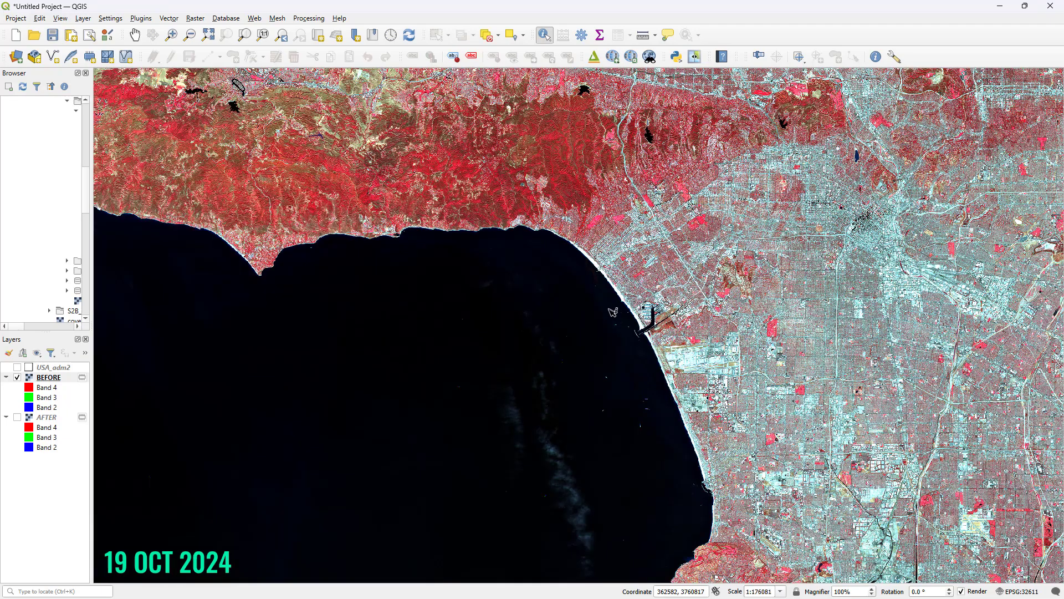
pyautogui.scroll(1, 581, 350)
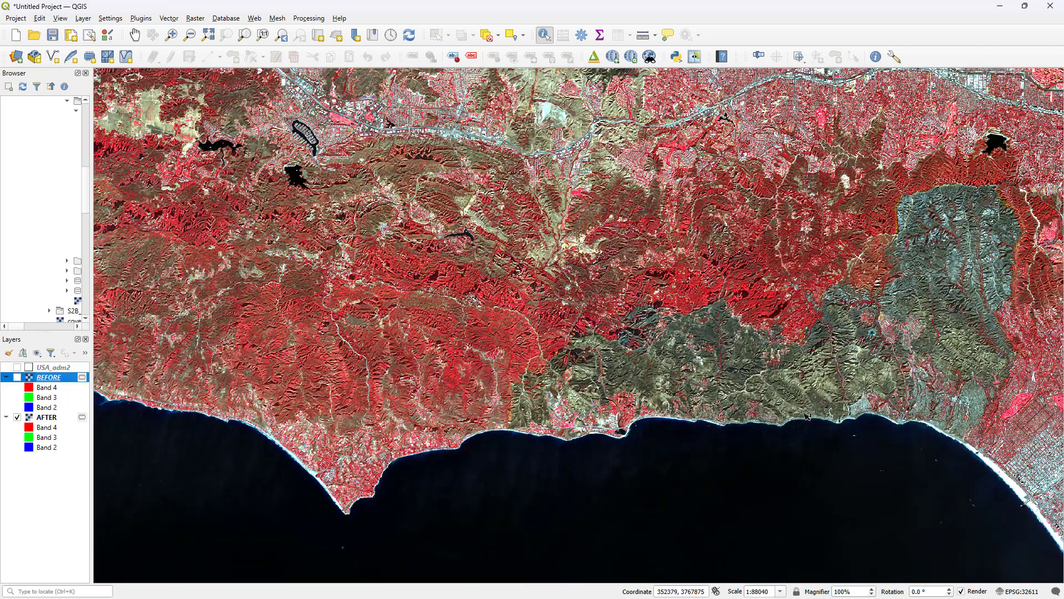
# Step: Frame the 12 Jan 2025 AFTER image at 1:88040 with the grey burn scar centred
pyautogui.moveTo(807, 416); pyautogui.dragTo(612, 432)
pyautogui.scroll(-1, 613, 432)
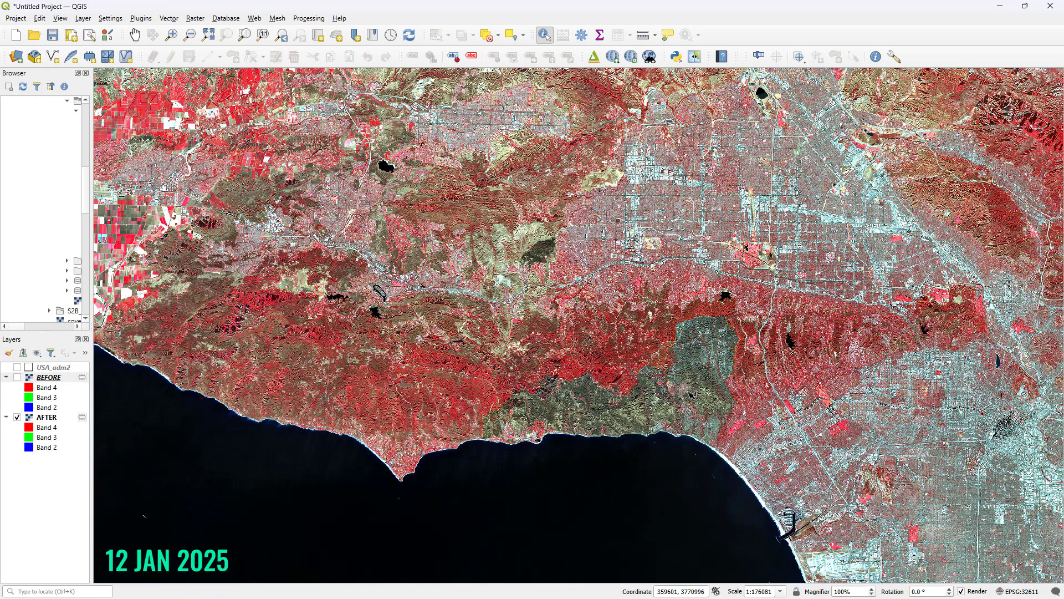
pyautogui.scroll(1, 651, 424)
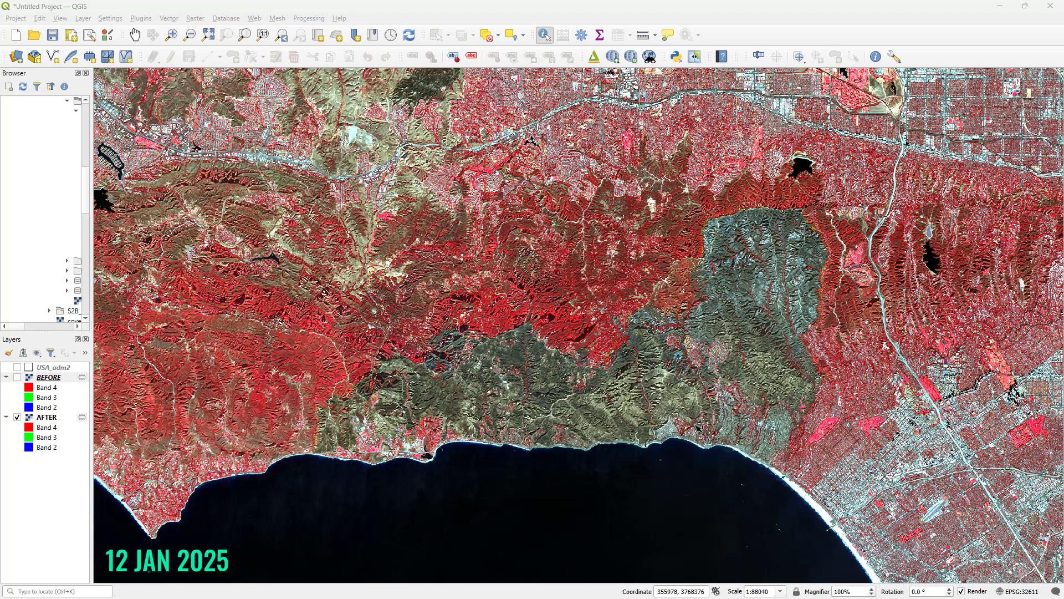
pyautogui.moveTo(714, 394); pyautogui.dragTo(661, 440)
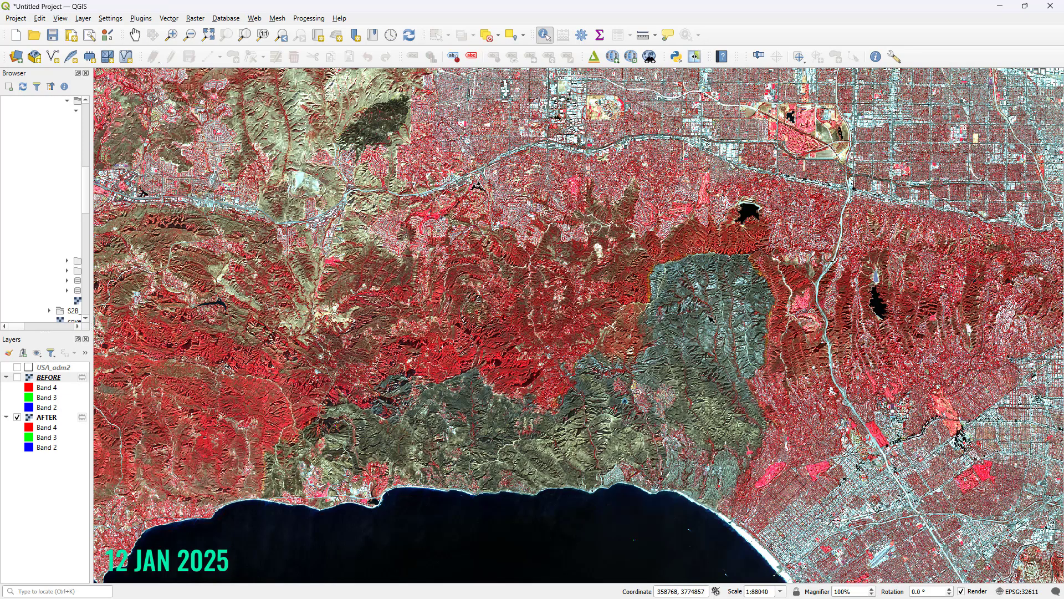
# Step: Start an area measurement with acres as the unit
pyautogui.click(656, 38)
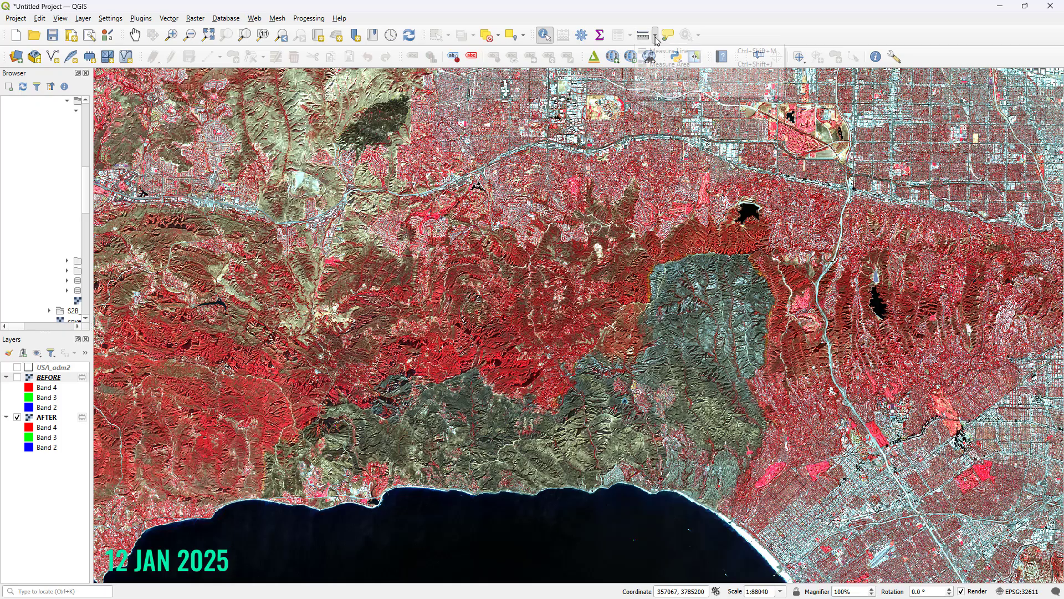
pyautogui.click(672, 63)
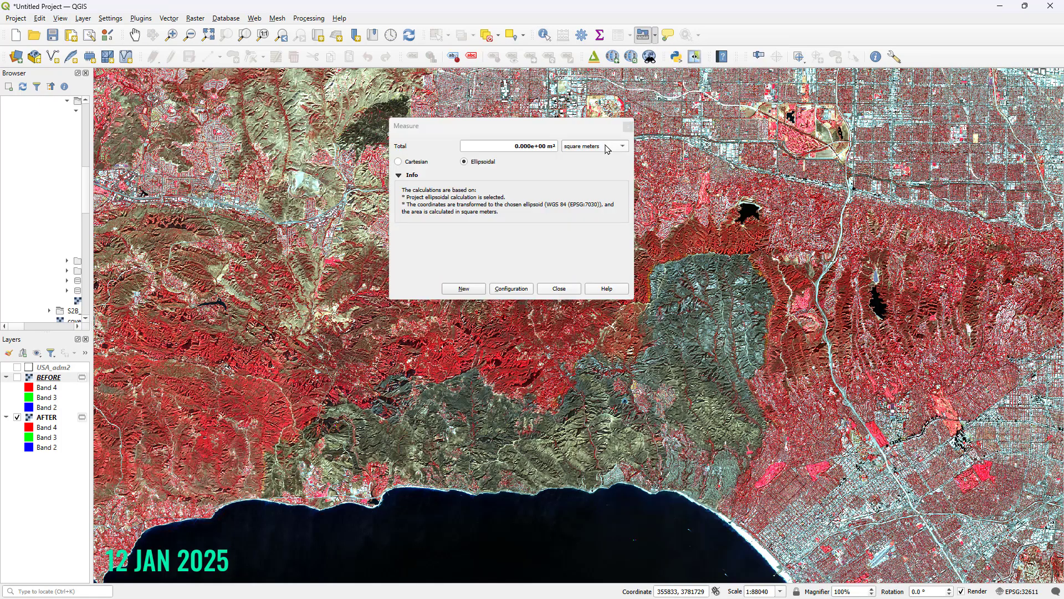
pyautogui.click(605, 147)
pyautogui.click(583, 156)
pyautogui.click(585, 146)
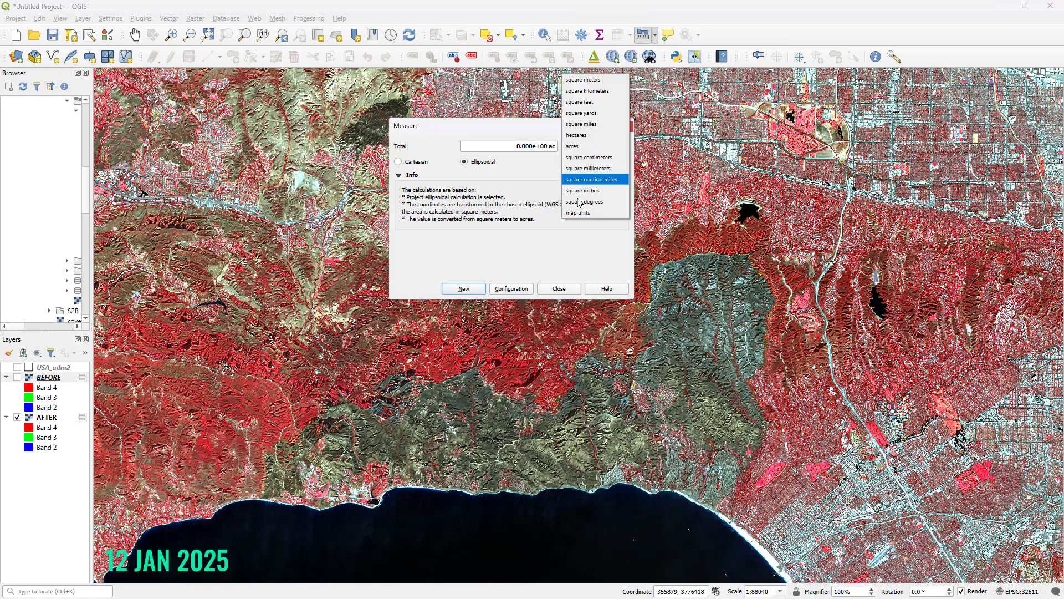
pyautogui.click(582, 153)
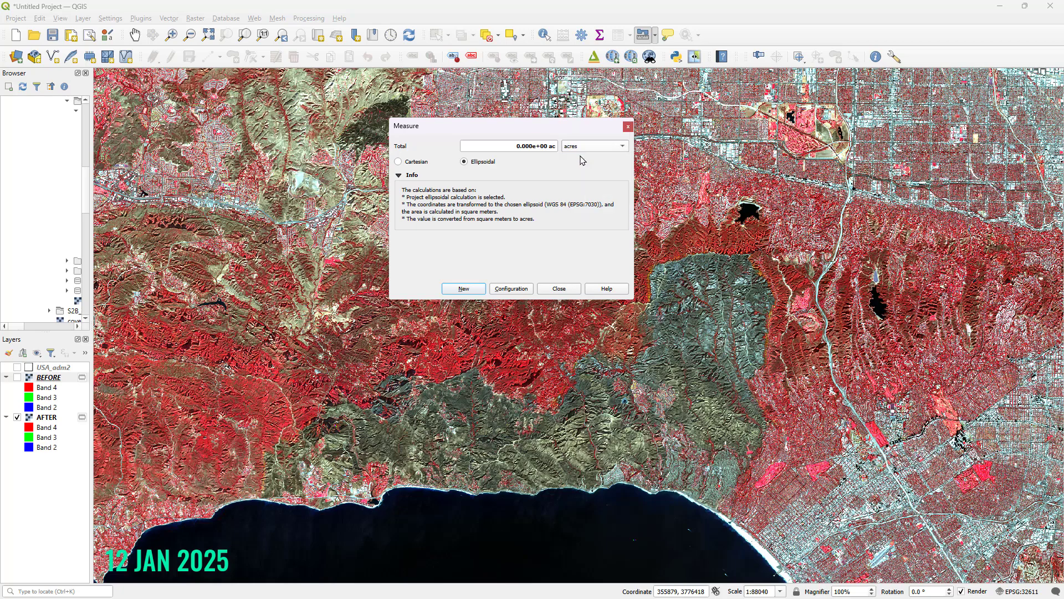
# Step: Outline the coastal burn scar, measuring about 28,775 acres (ellipsoidal)
pyautogui.click(715, 507)
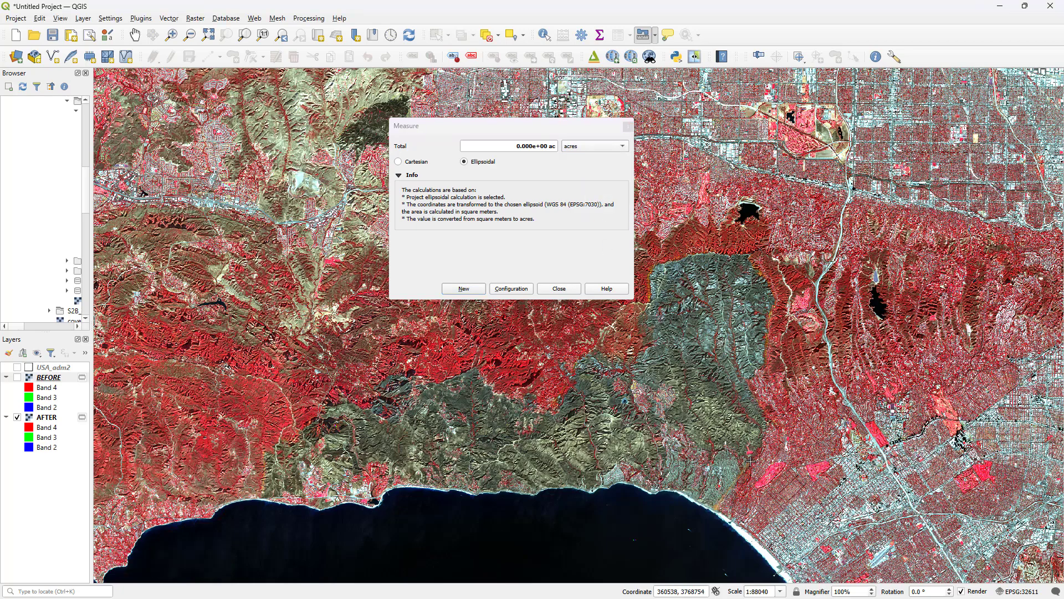
pyautogui.click(766, 420)
pyautogui.click(773, 294)
pyautogui.click(744, 258)
pyautogui.click(713, 254)
pyautogui.click(654, 268)
pyautogui.click(637, 349)
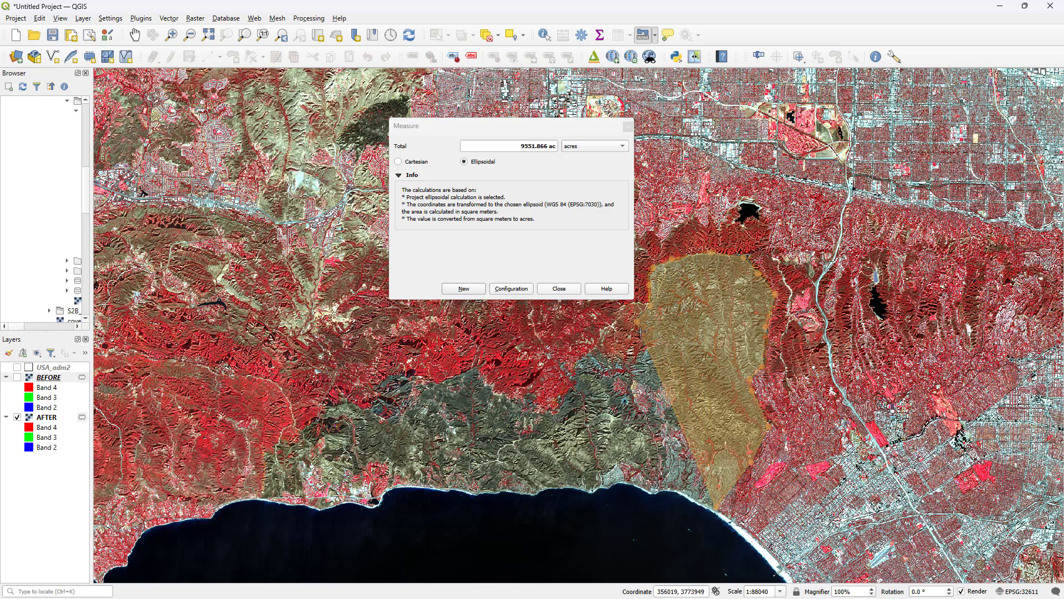
pyautogui.click(601, 350)
pyautogui.click(568, 387)
pyautogui.click(557, 411)
pyautogui.click(498, 395)
pyautogui.click(459, 373)
pyautogui.click(398, 366)
pyautogui.click(362, 408)
pyautogui.click(319, 408)
pyautogui.click(278, 443)
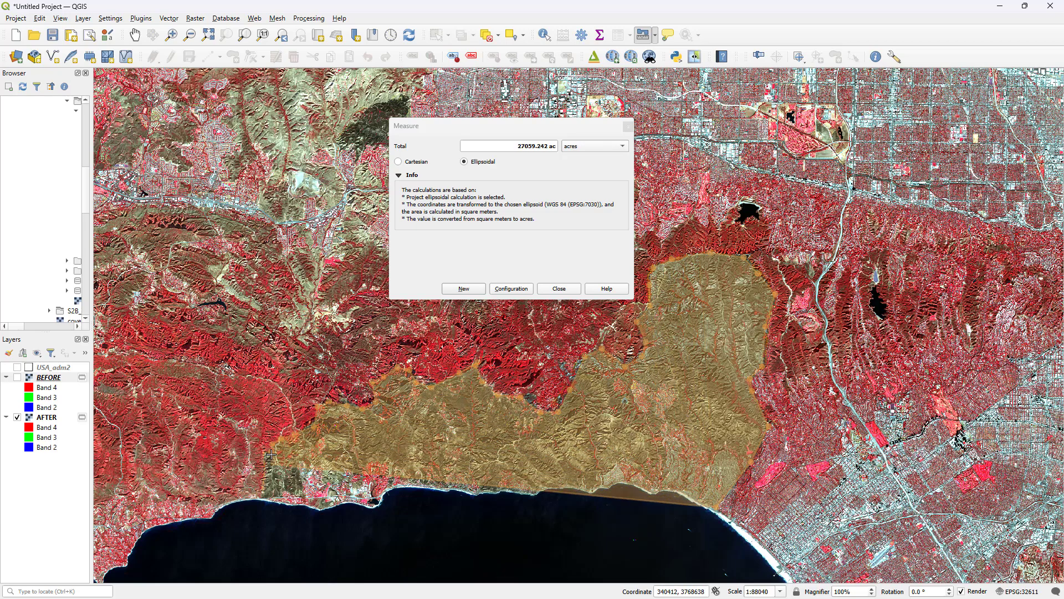
pyautogui.click(260, 490)
pyautogui.click(336, 507)
pyautogui.click(390, 491)
pyautogui.click(454, 492)
pyautogui.click(503, 489)
pyautogui.click(557, 489)
pyautogui.click(611, 484)
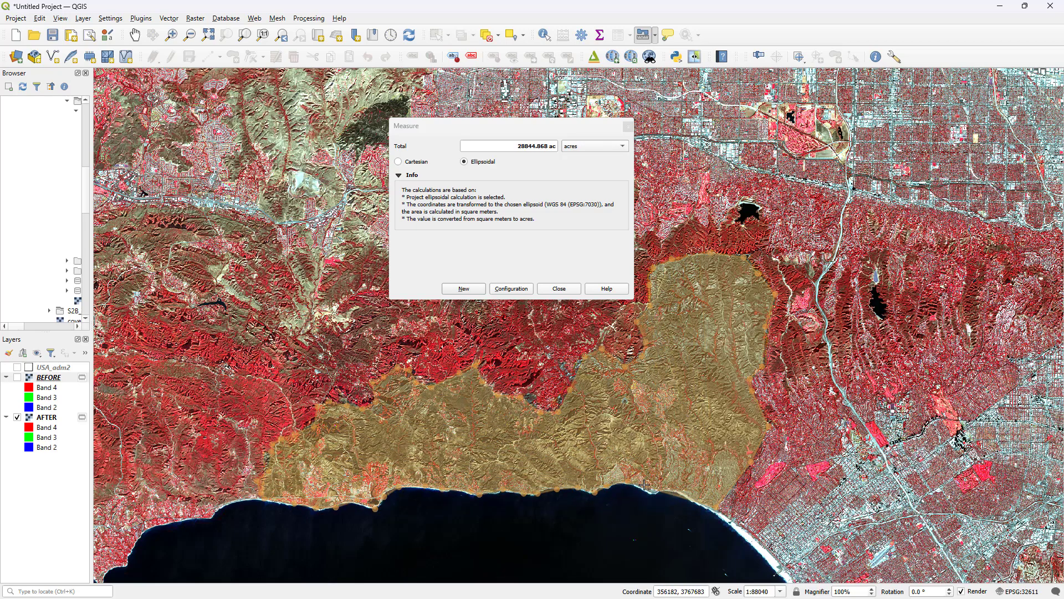
pyautogui.click(655, 491)
pyautogui.click(696, 495)
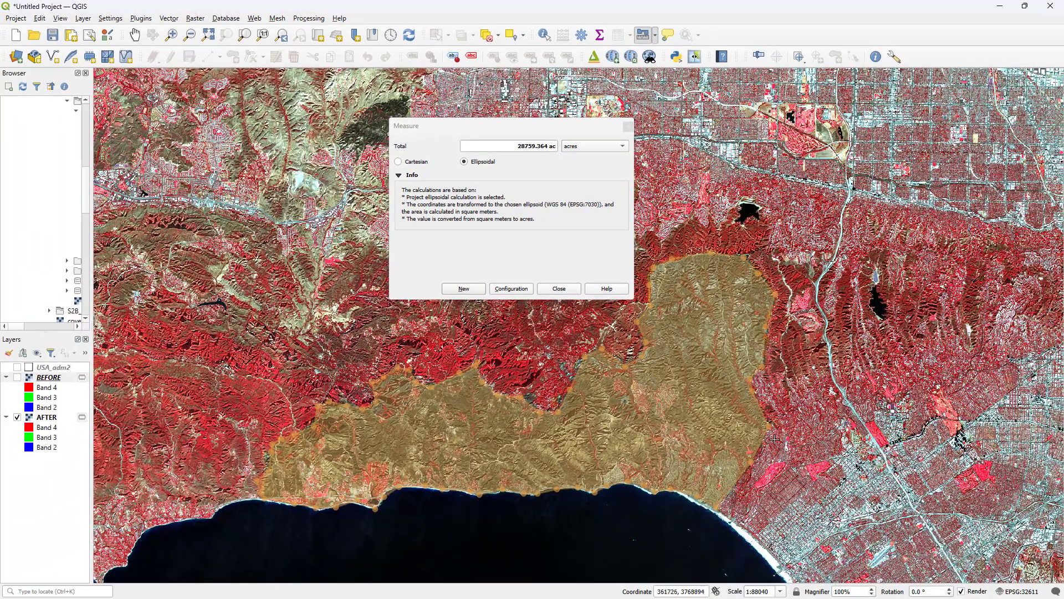
# Step: Zoom out and pan east to frame the second, inland foothill burn scar
pyautogui.scroll(-2, 799, 485)
pyautogui.moveTo(739, 383); pyautogui.dragTo(648, 397)
pyautogui.scroll(1, 806, 357)
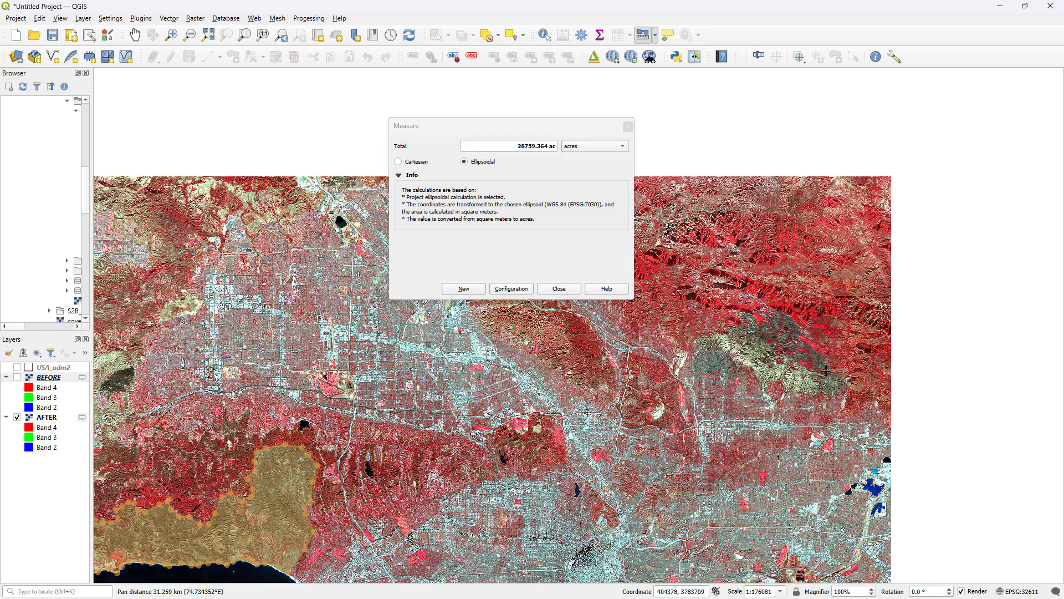
pyautogui.scroll(1, 812, 358)
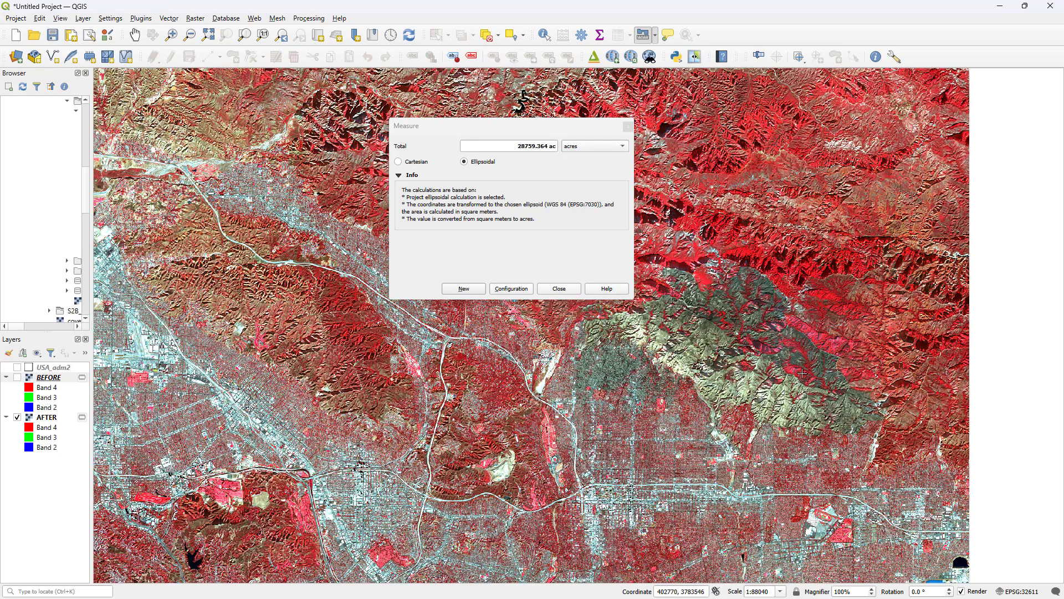
pyautogui.scroll(-1, 786, 360)
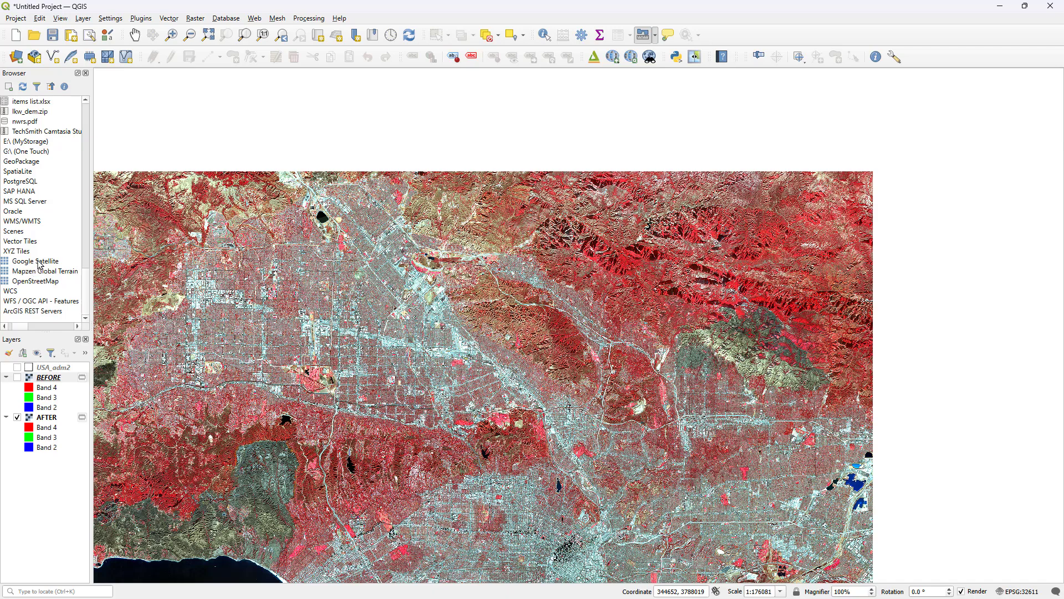
# Step: Add the Google Satellite XYZ basemap beneath the rasters and hide the AFTER layer
pyautogui.moveTo(38, 264); pyautogui.dragTo(50, 464)
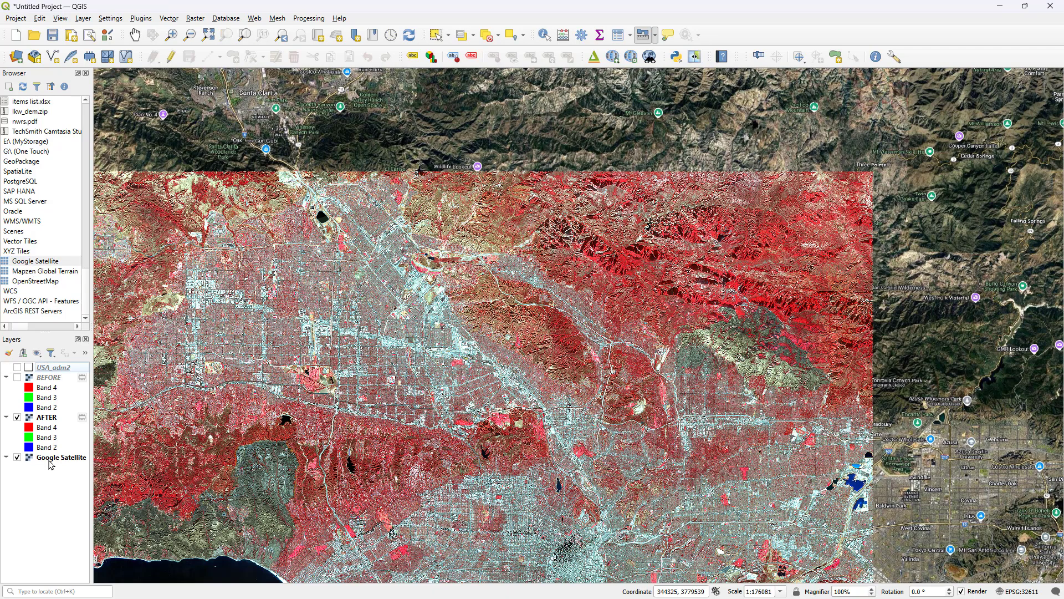
pyautogui.click(17, 417)
pyautogui.scroll(1, 764, 366)
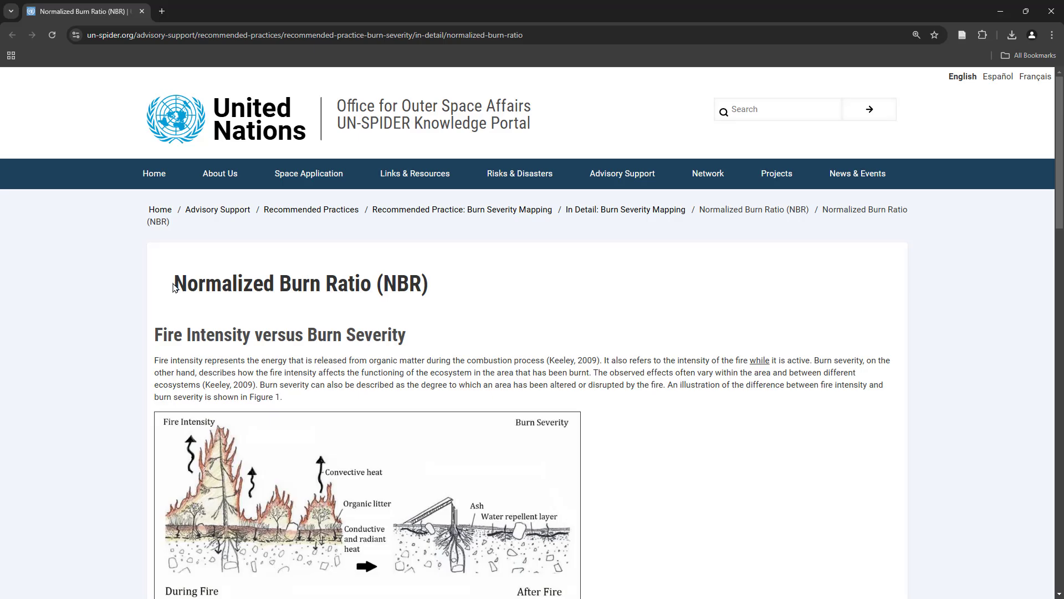
# Step: Highlight the NBR heading on the UN-SPIDER page and read down to the NBR and dNBR formulas
pyautogui.moveTo(173, 283); pyautogui.dragTo(443, 285)
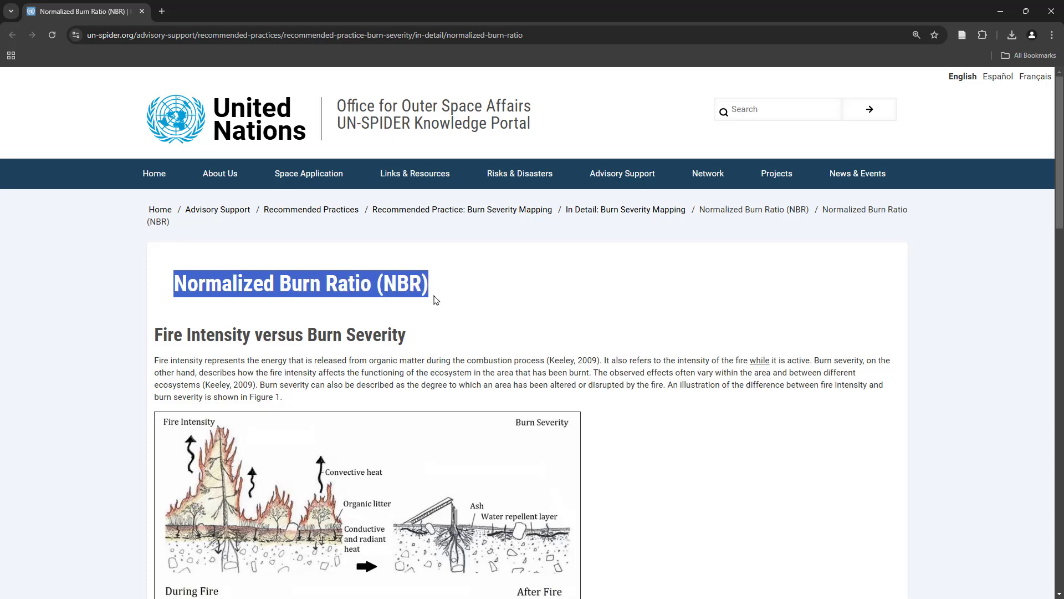
pyautogui.scroll(-7, 352, 308)
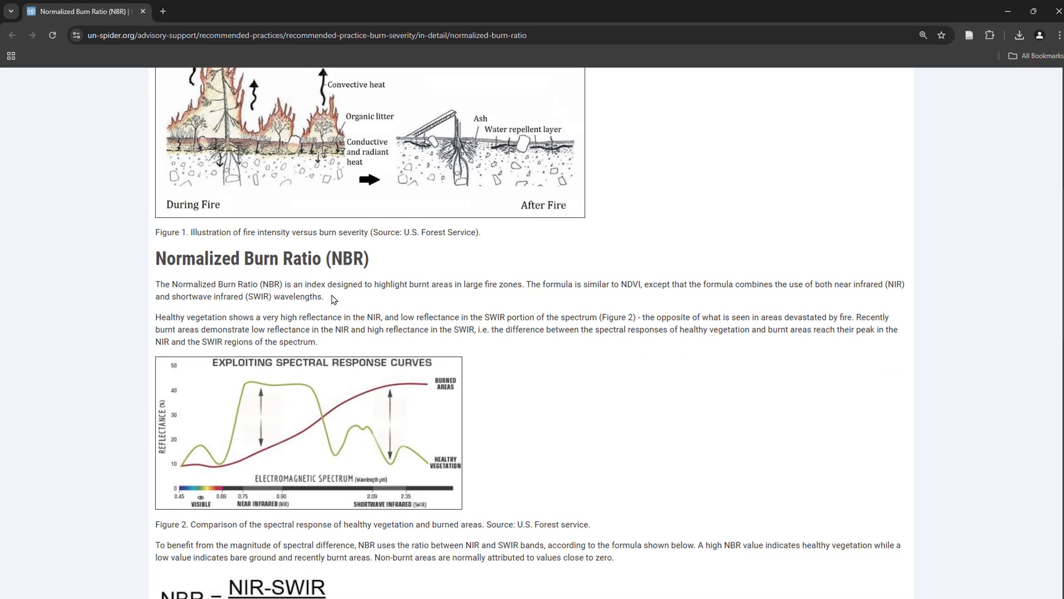
pyautogui.scroll(1, 568, 385)
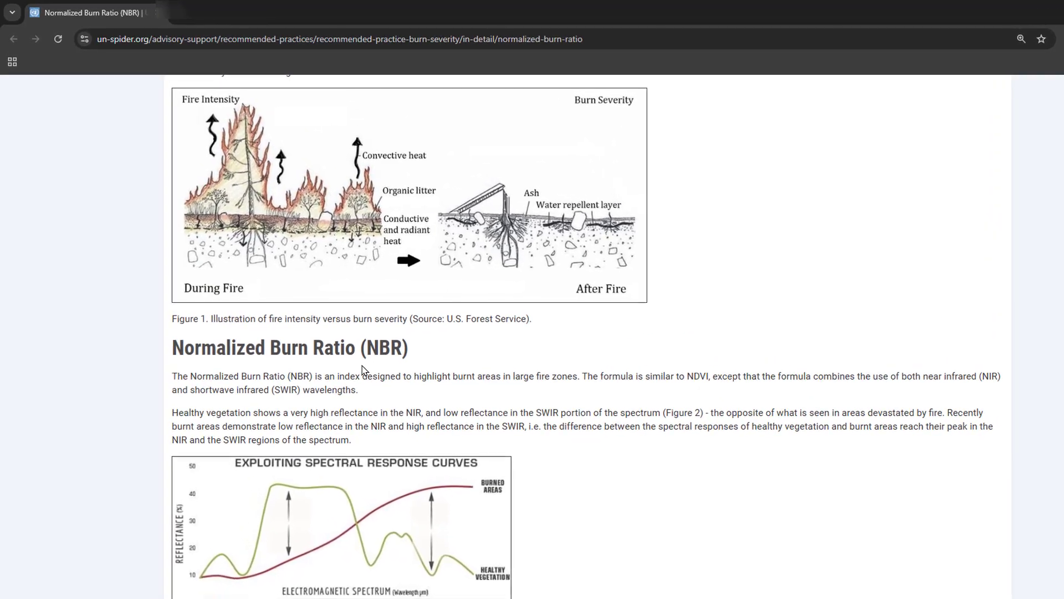
pyautogui.scroll(-4, 617, 450)
pyautogui.scroll(-3, 637, 464)
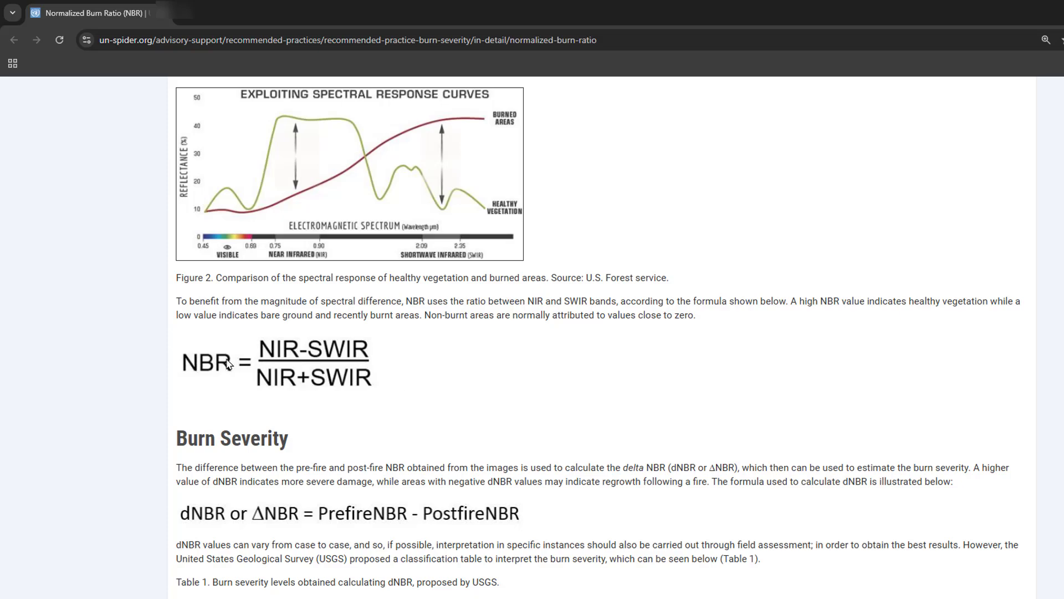
pyautogui.scroll(2, 238, 468)
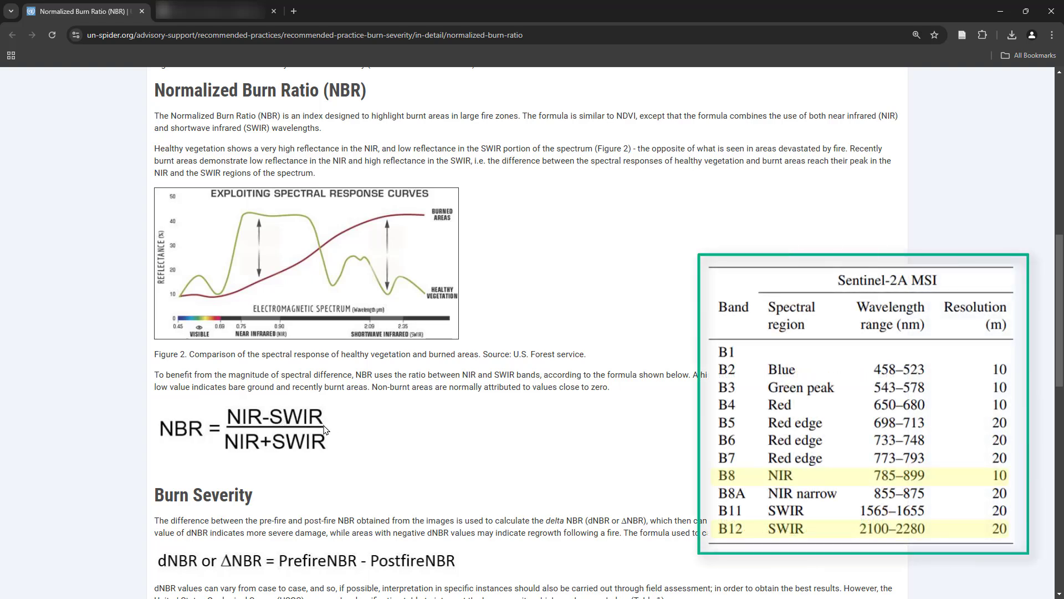
pyautogui.scroll(-1, 324, 424)
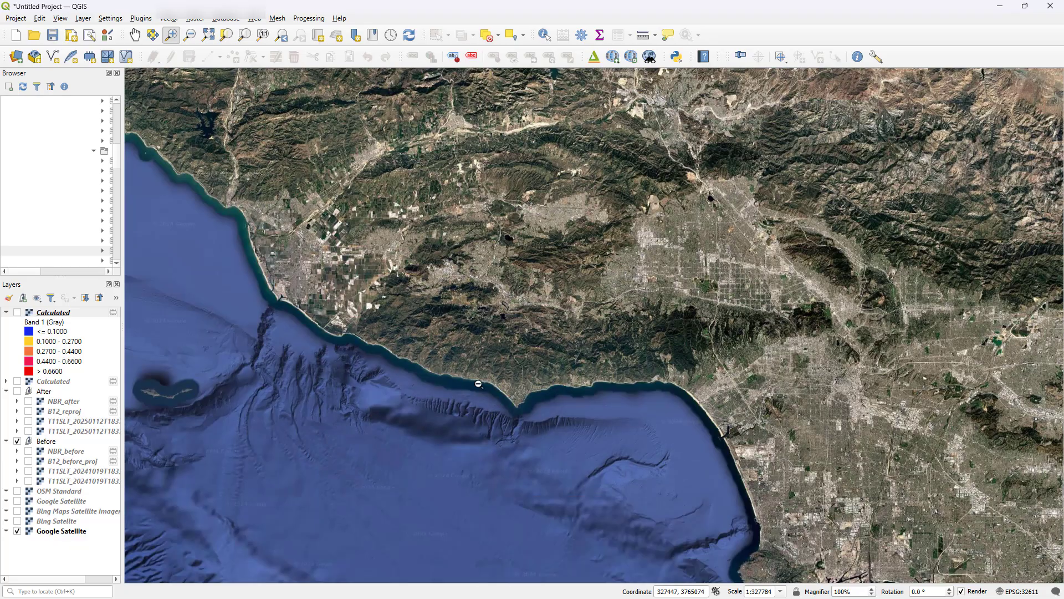
# Step: Turn on NBR_before and NBR_after, expanding each to show its Band 1 value ramp
pyautogui.moveTo(481, 375); pyautogui.dragTo(480, 416)
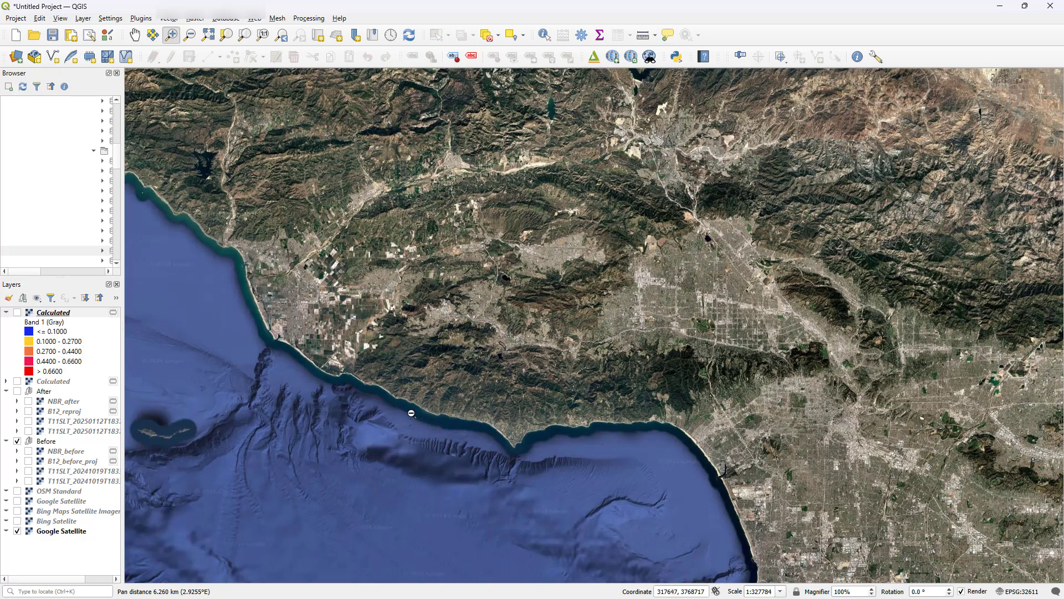
pyautogui.click(27, 452)
pyautogui.click(29, 451)
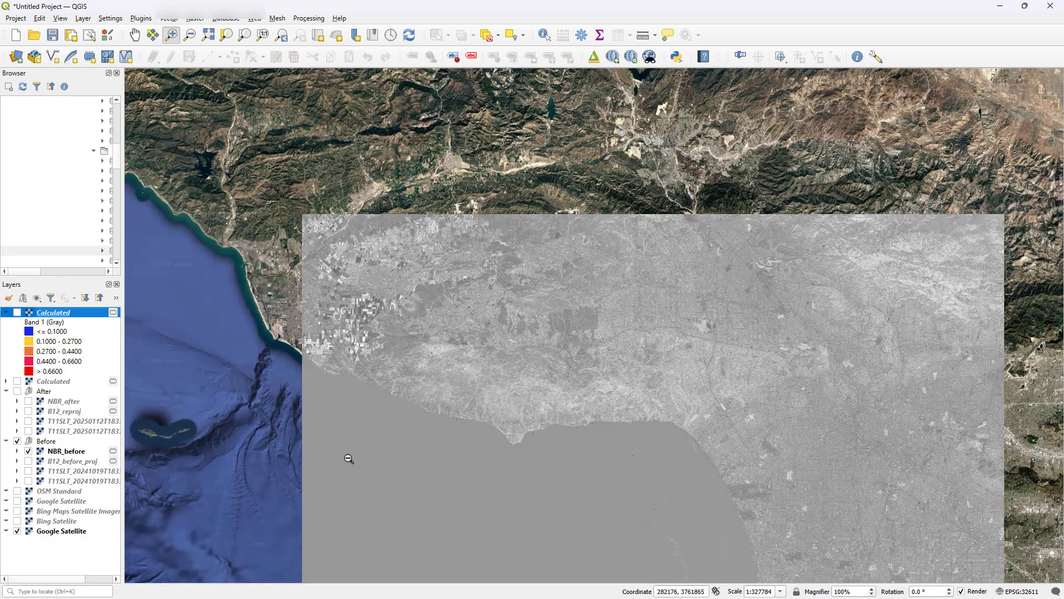
pyautogui.moveTo(573, 456); pyautogui.dragTo(500, 346)
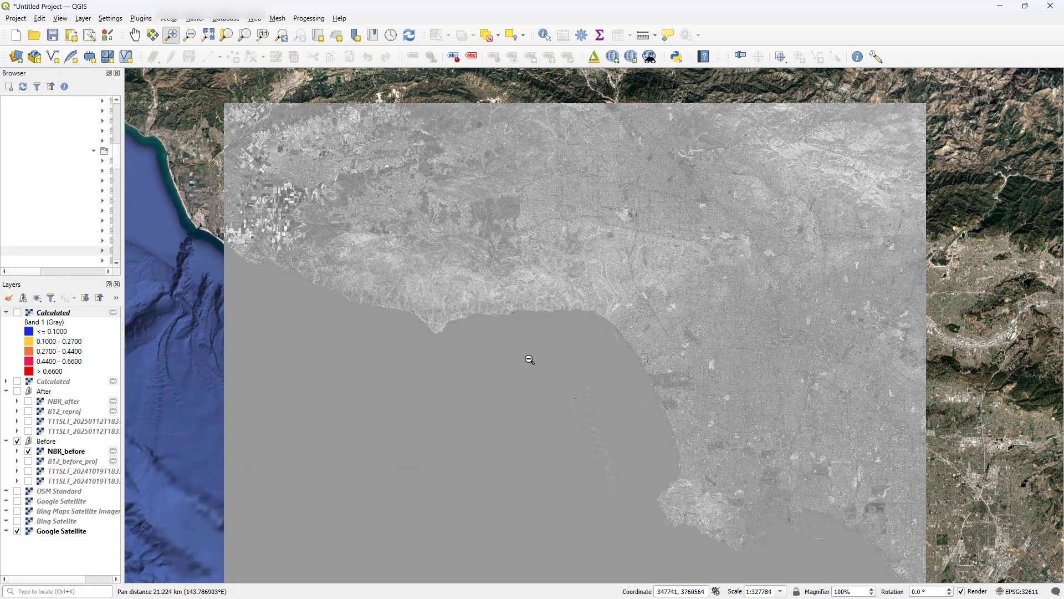
pyautogui.click(17, 451)
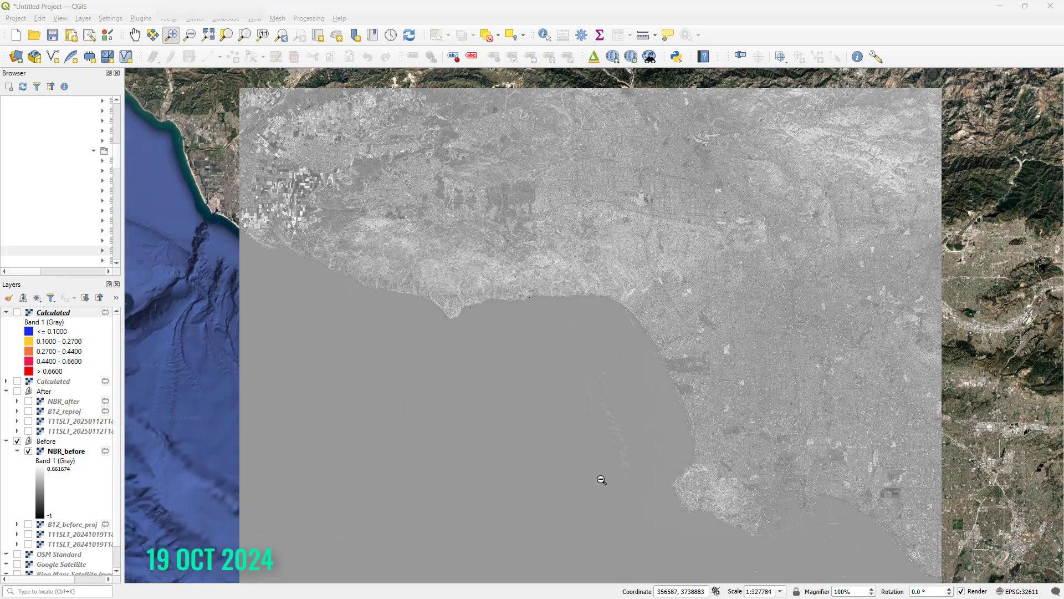
pyautogui.moveTo(585, 495); pyautogui.dragTo(601, 480)
pyautogui.click(28, 400)
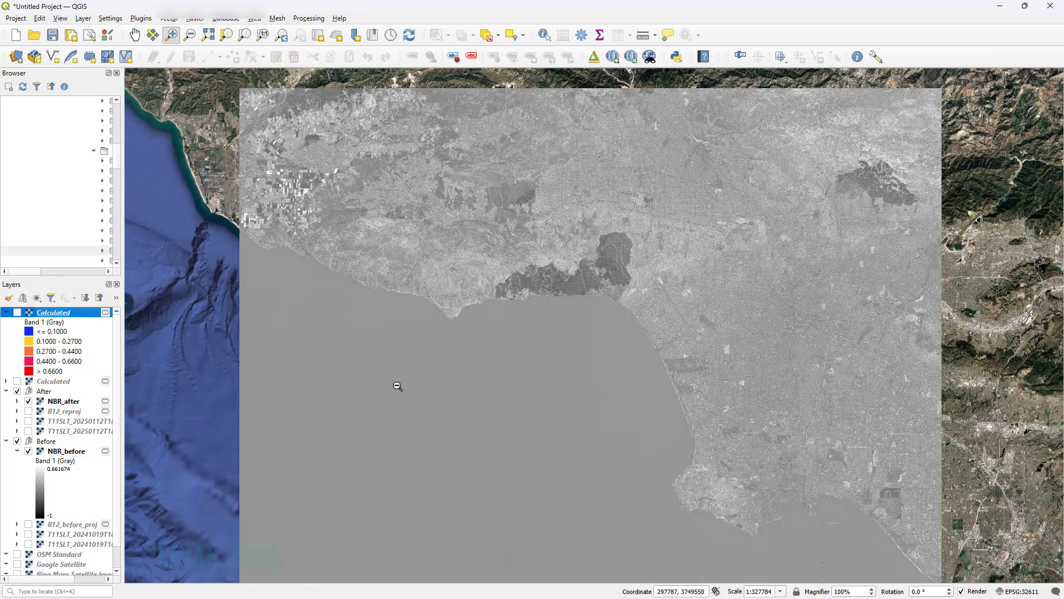
pyautogui.click(17, 401)
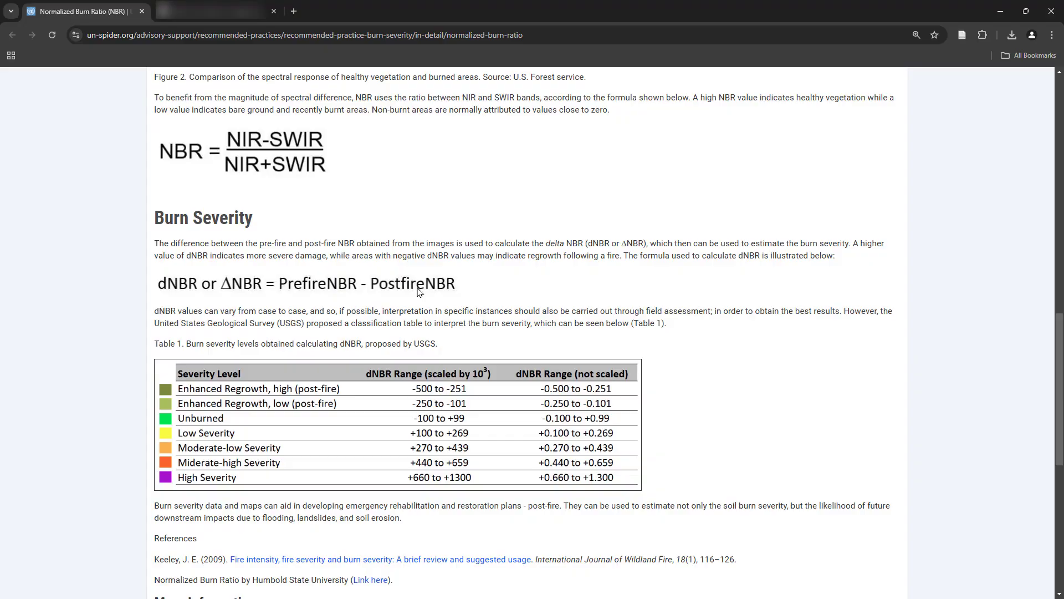
# Step: Highlight the Burn Severity heading, then swap NBR_after for the classified Calculated layer in QGIS
pyautogui.moveTo(167, 218); pyautogui.dragTo(262, 224)
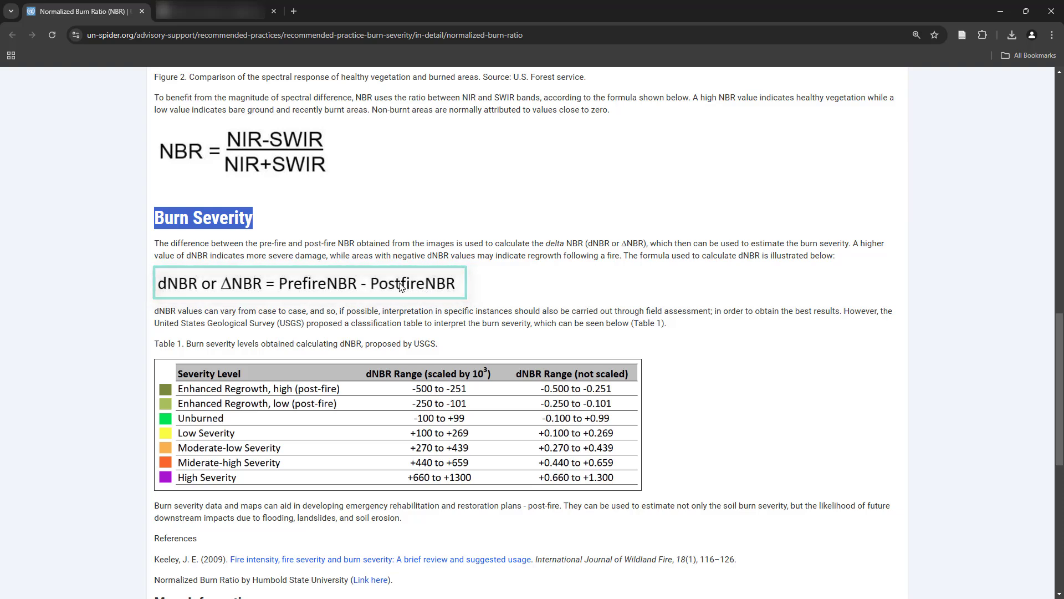
pyautogui.click(999, 11)
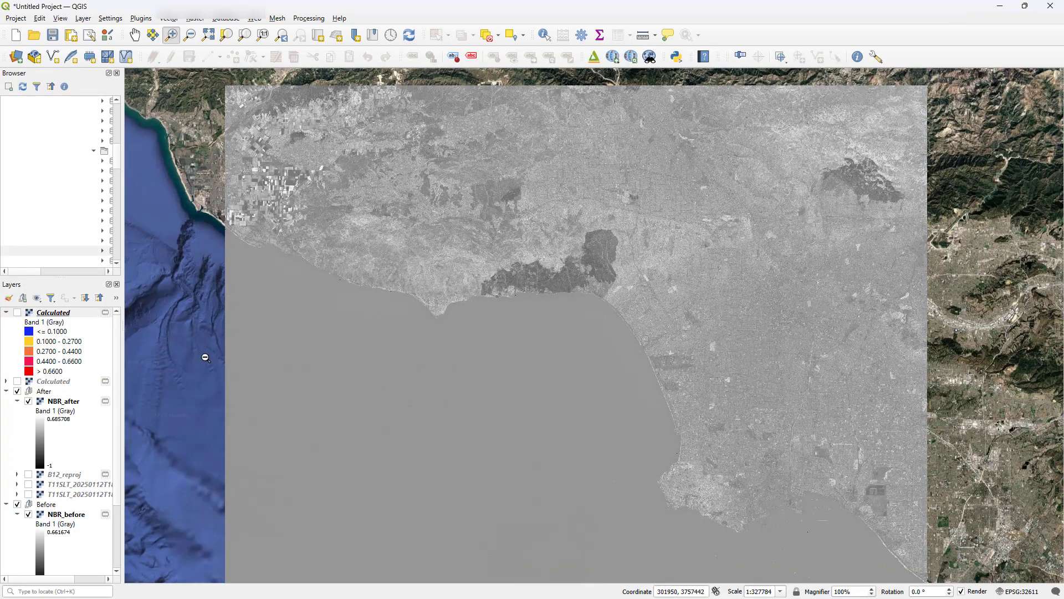
pyautogui.click(28, 401)
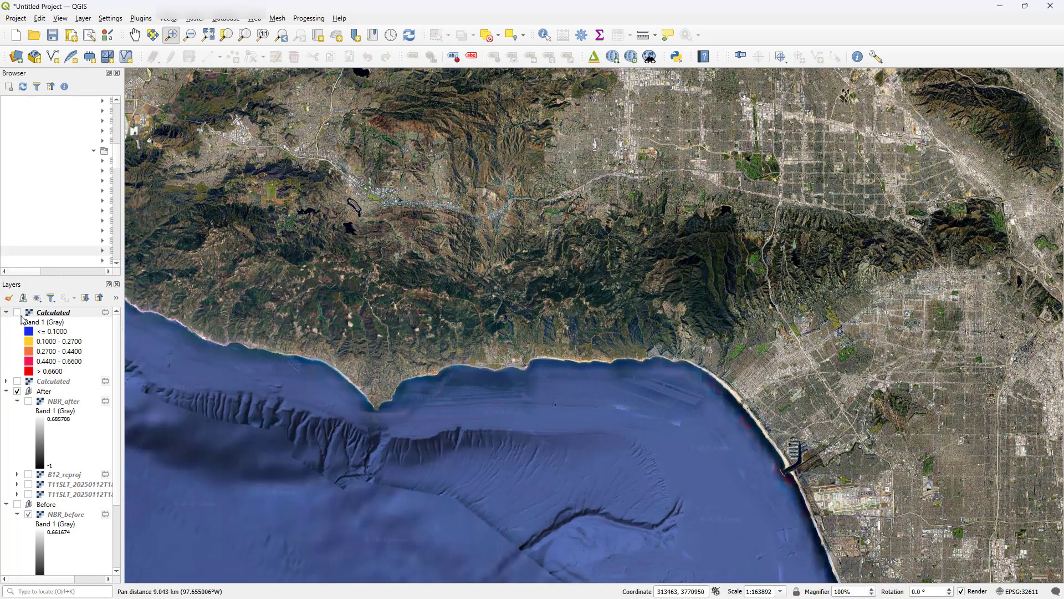
pyautogui.click(17, 312)
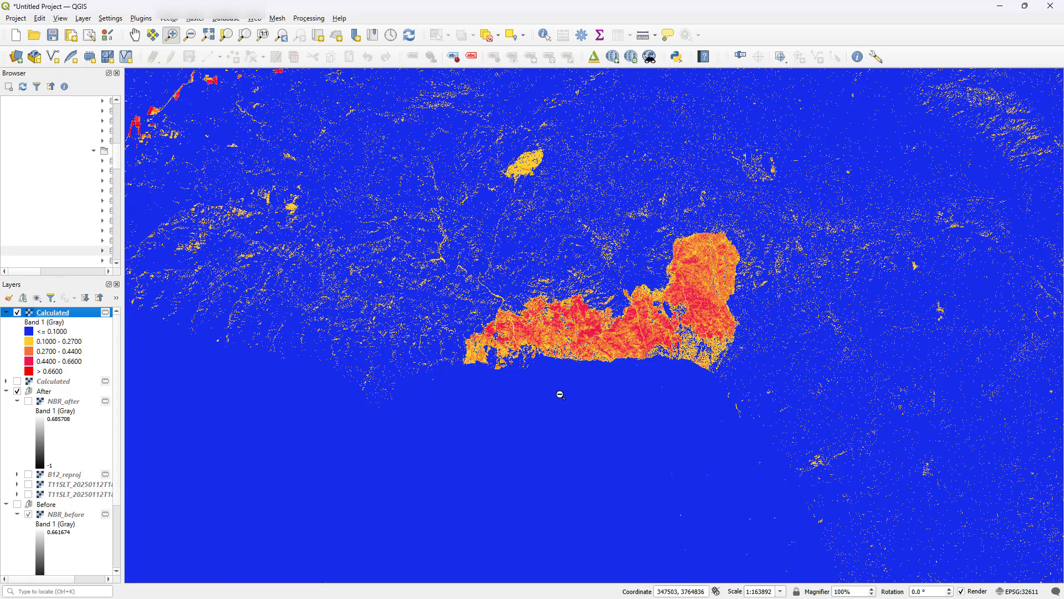
pyautogui.moveTo(575, 390); pyautogui.dragTo(512, 459)
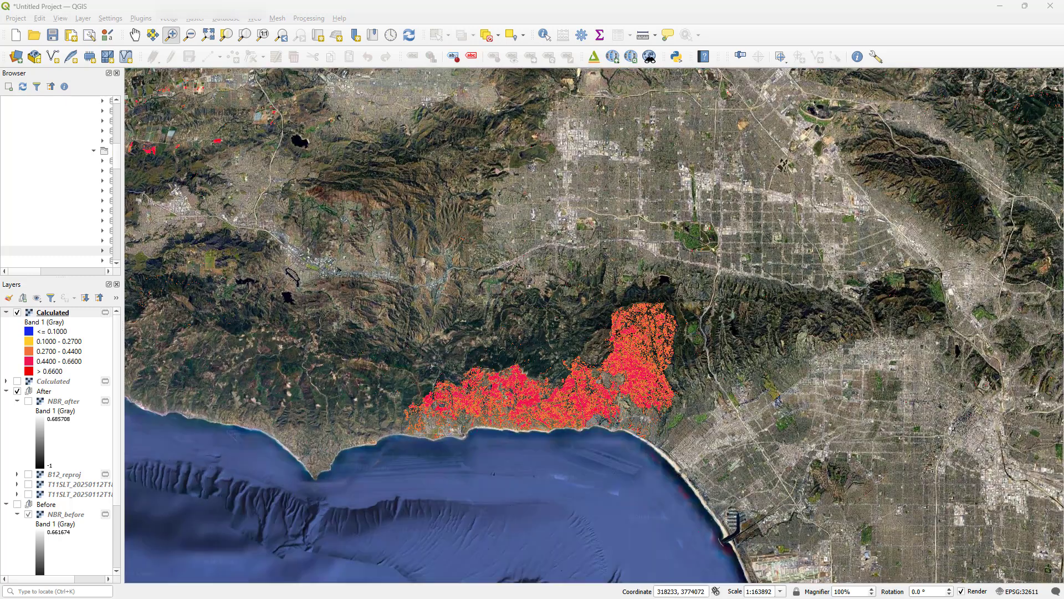
# Step: Zoom in and pan over the burn scar's northern lobe to inspect its orange and red severity classes
pyautogui.scroll(1, 462, 409)
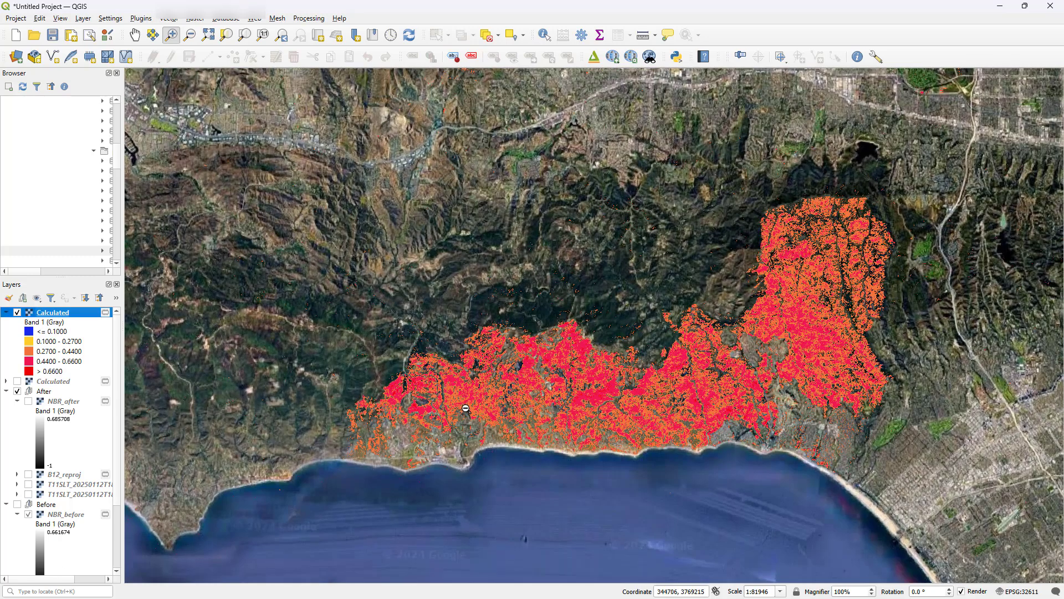
pyautogui.moveTo(627, 424); pyautogui.dragTo(643, 422)
pyautogui.scroll(1, 552, 420)
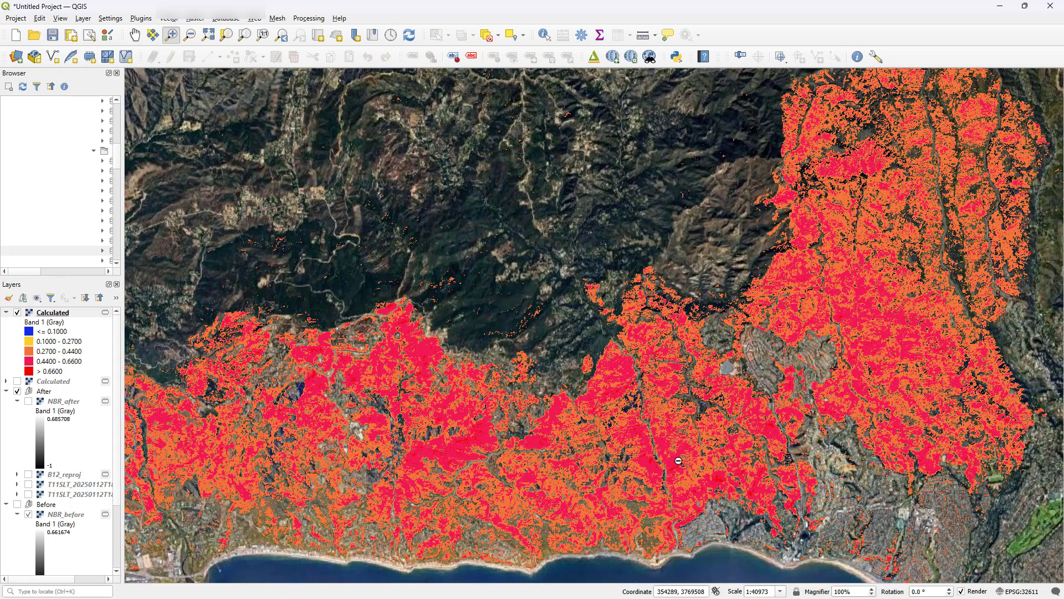
pyautogui.scroll(1, 678, 461)
pyautogui.scroll(-1, 678, 461)
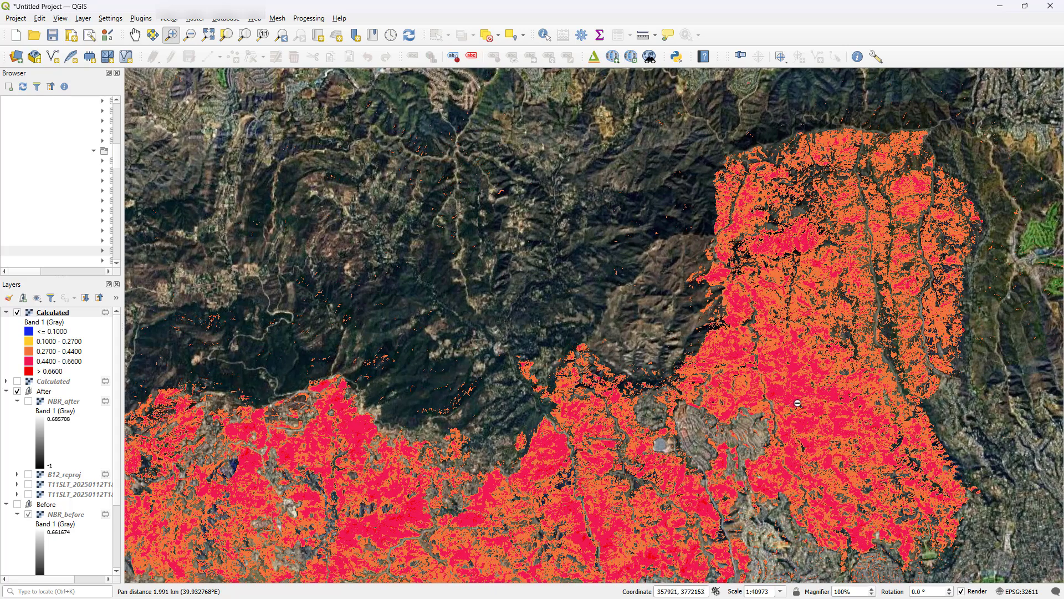
pyautogui.moveTo(903, 329); pyautogui.dragTo(695, 362)
pyautogui.click(563, 296)
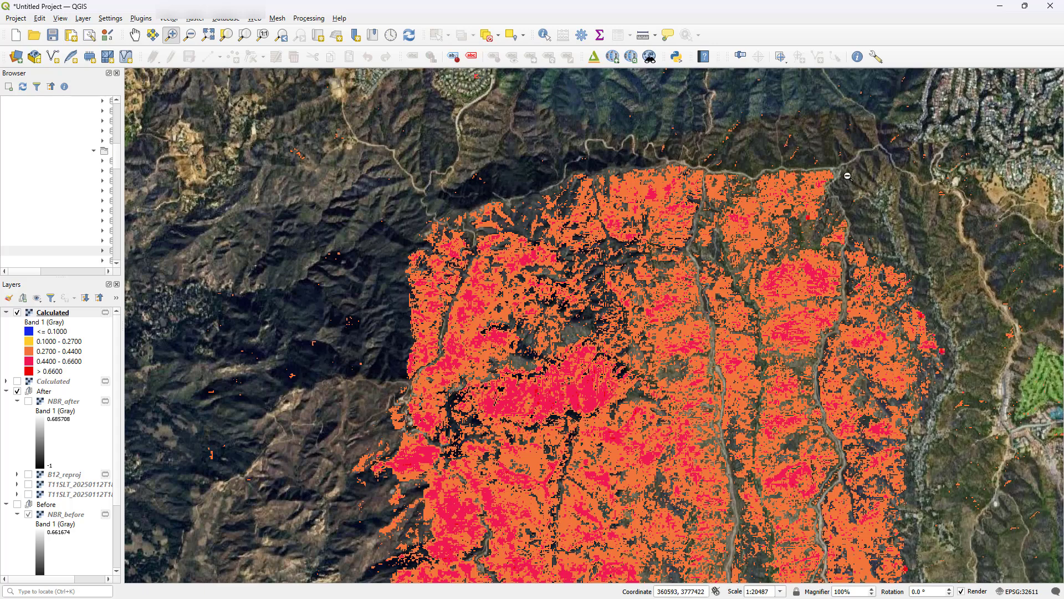
pyautogui.scroll(-2, 659, 203)
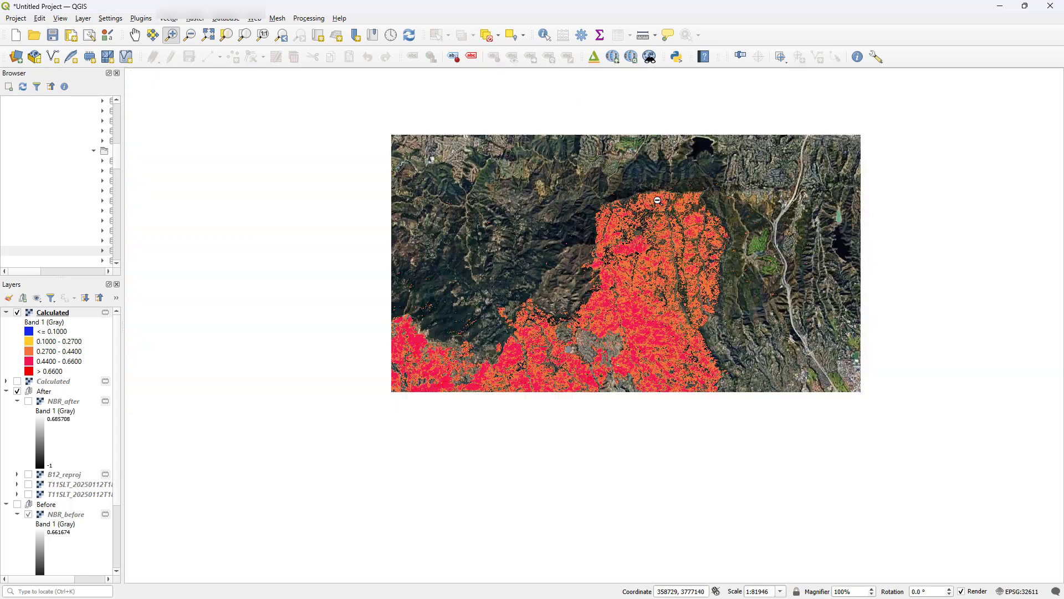
# Step: Zoom out, pan to the eastern burn scar, and zoom into a close-up of its severity pixels
pyautogui.scroll(-1, 660, 208)
pyautogui.scroll(-1, 796, 222)
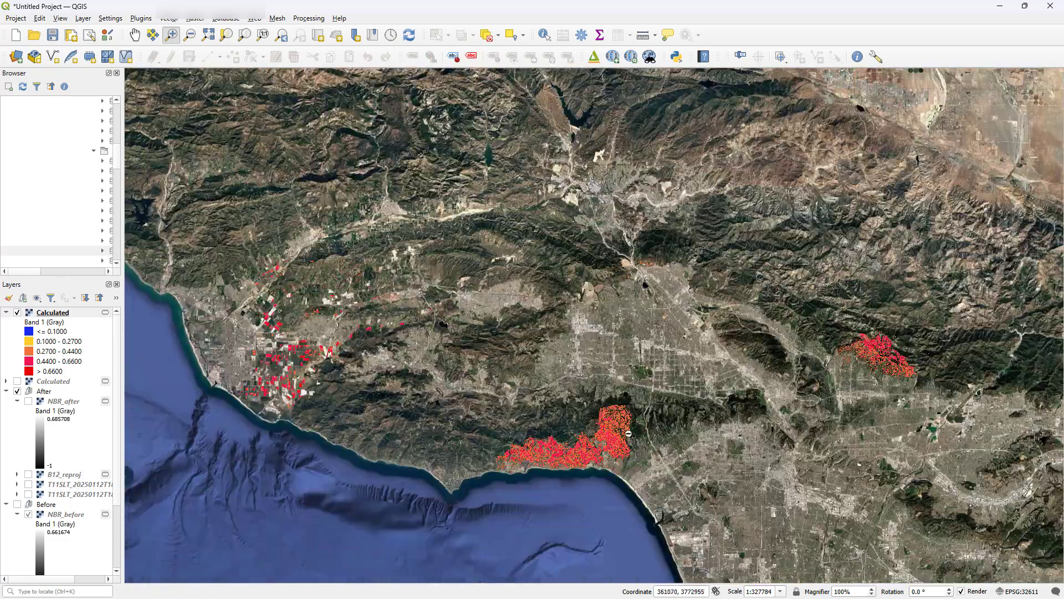
pyautogui.moveTo(689, 431); pyautogui.dragTo(559, 420)
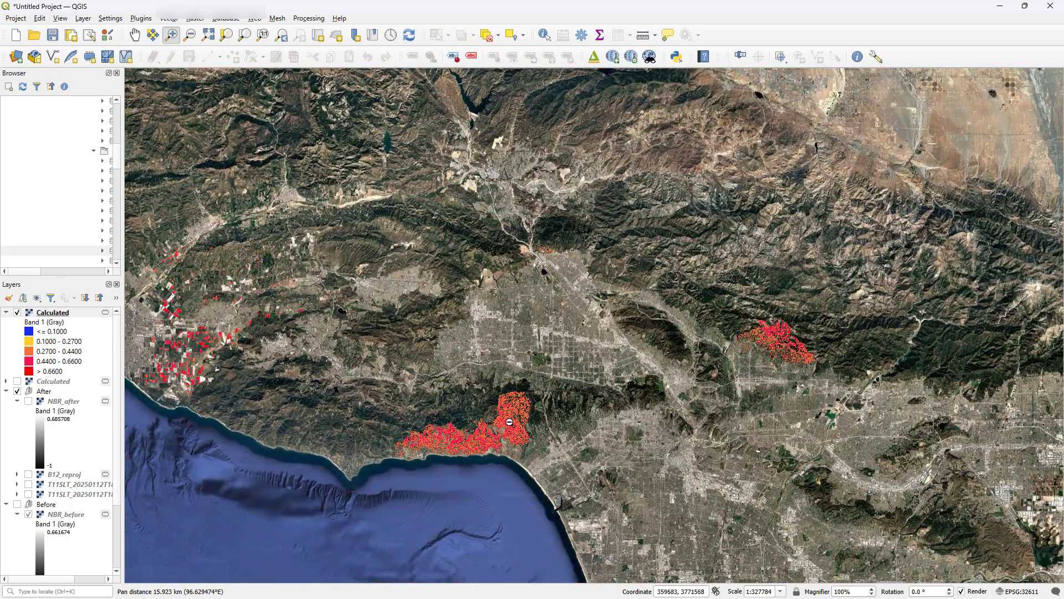
pyautogui.scroll(1, 513, 419)
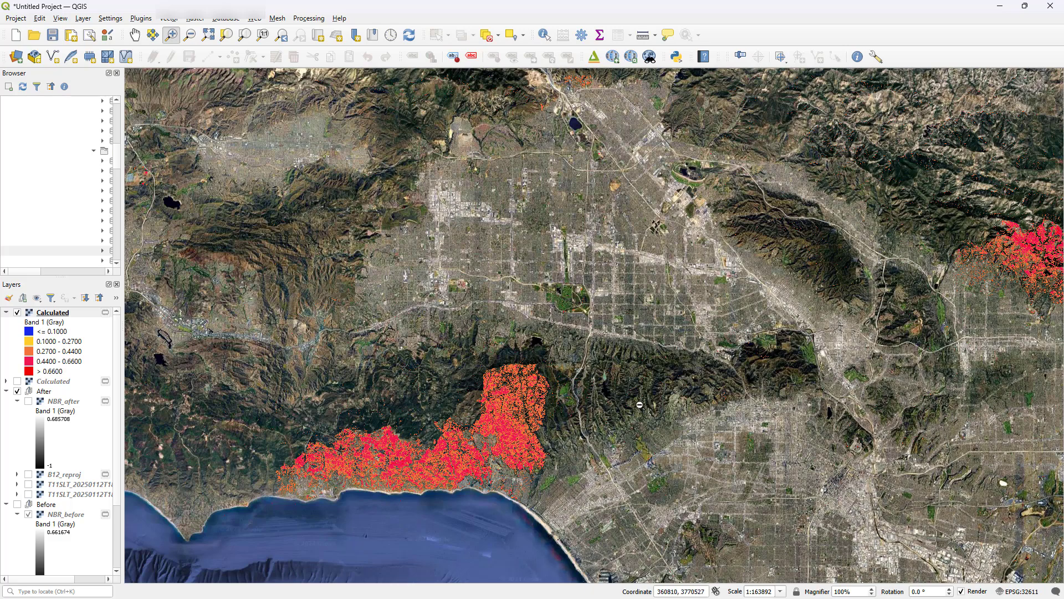
pyautogui.moveTo(639, 404); pyautogui.dragTo(351, 499)
pyautogui.scroll(1, 715, 390)
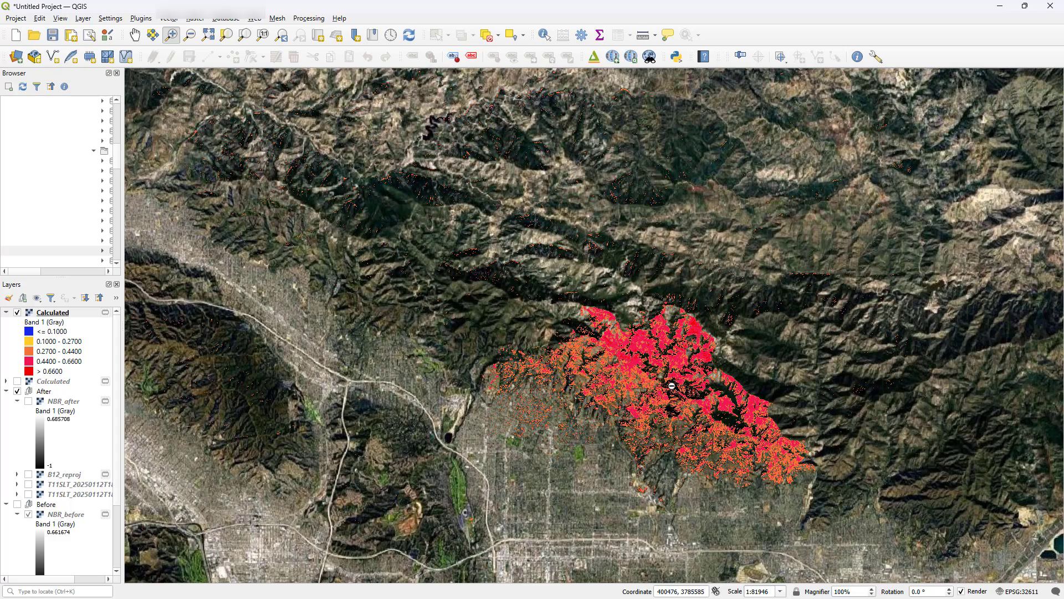
pyautogui.scroll(4, 672, 383)
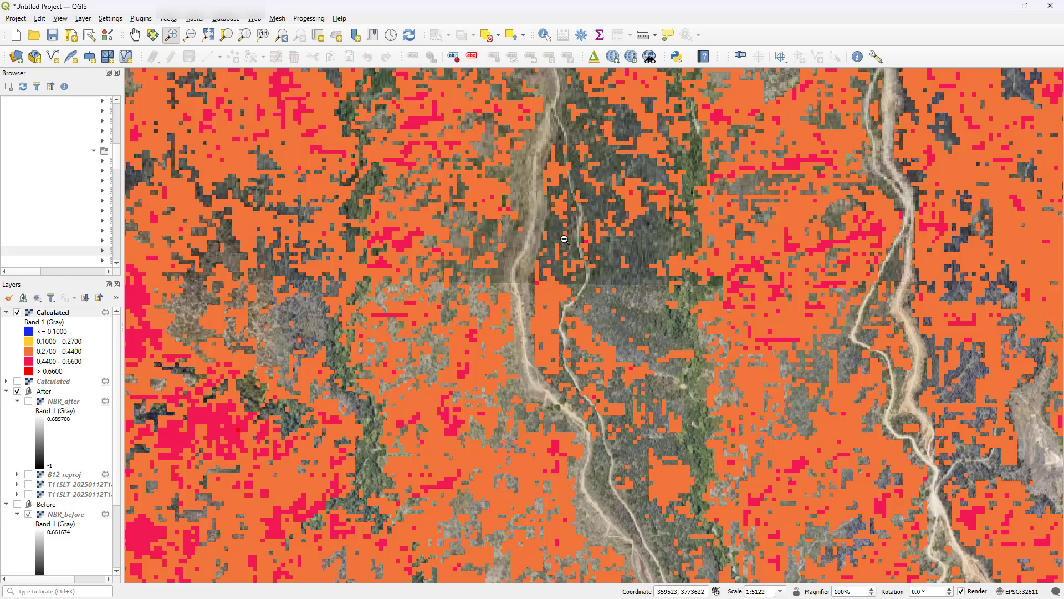
# Step: Inspect the classified pixels along the trail, then zoom out to 1:81946 to show the entire burn scar
pyautogui.moveTo(564, 239); pyautogui.dragTo(591, 443)
pyautogui.scroll(-1, 596, 427)
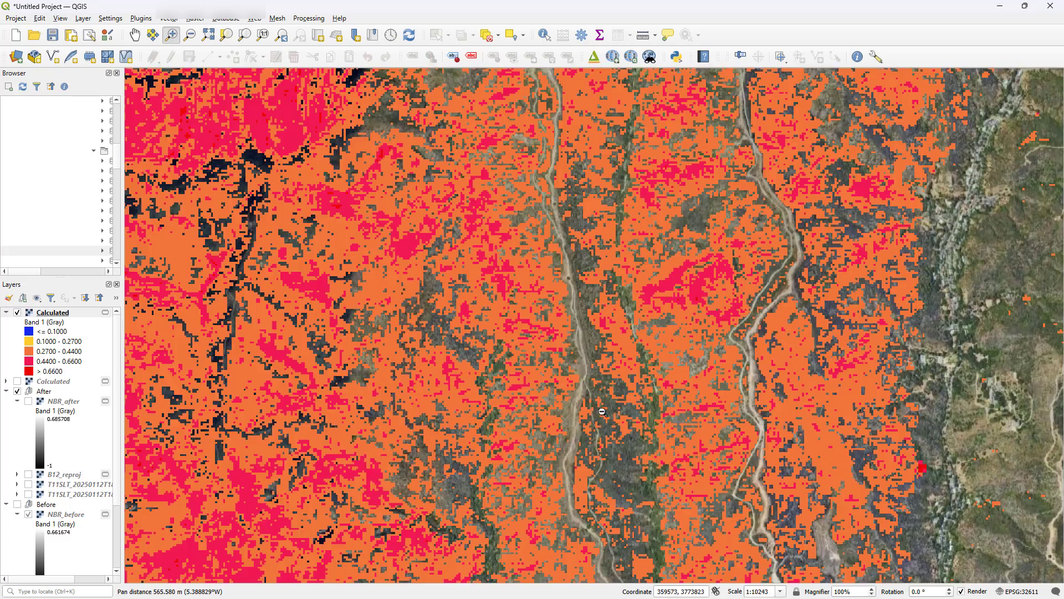
pyautogui.scroll(2, 586, 374)
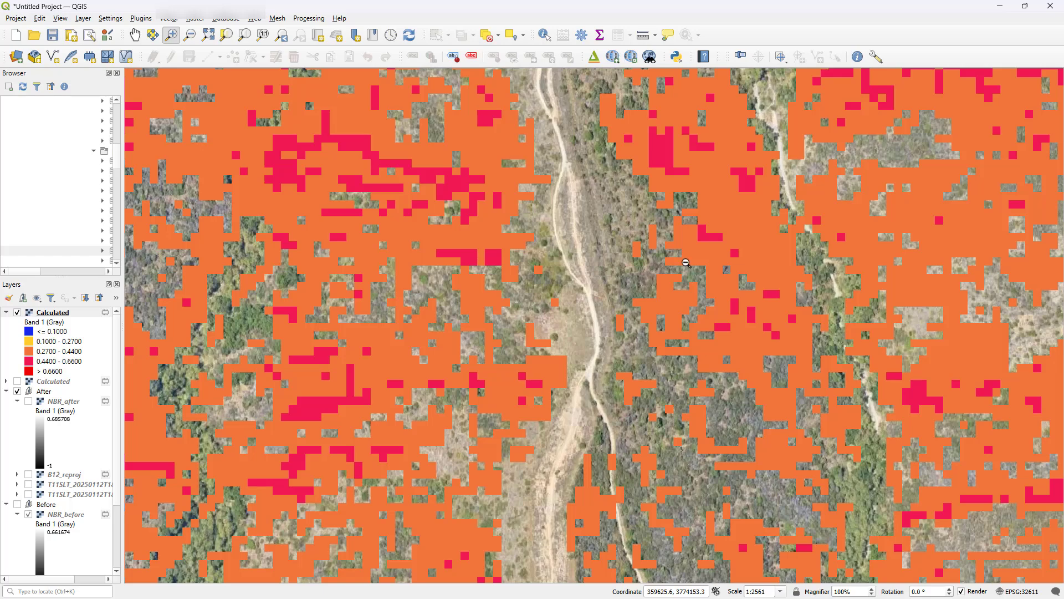
pyautogui.moveTo(634, 186); pyautogui.dragTo(635, 269)
pyautogui.scroll(1, 550, 374)
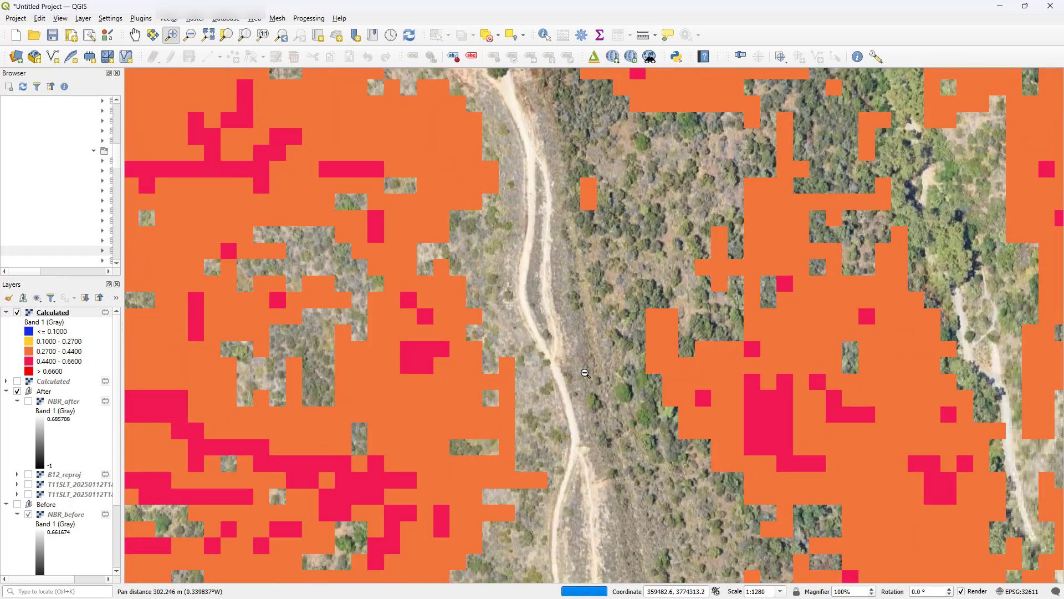
pyautogui.scroll(-1, 579, 386)
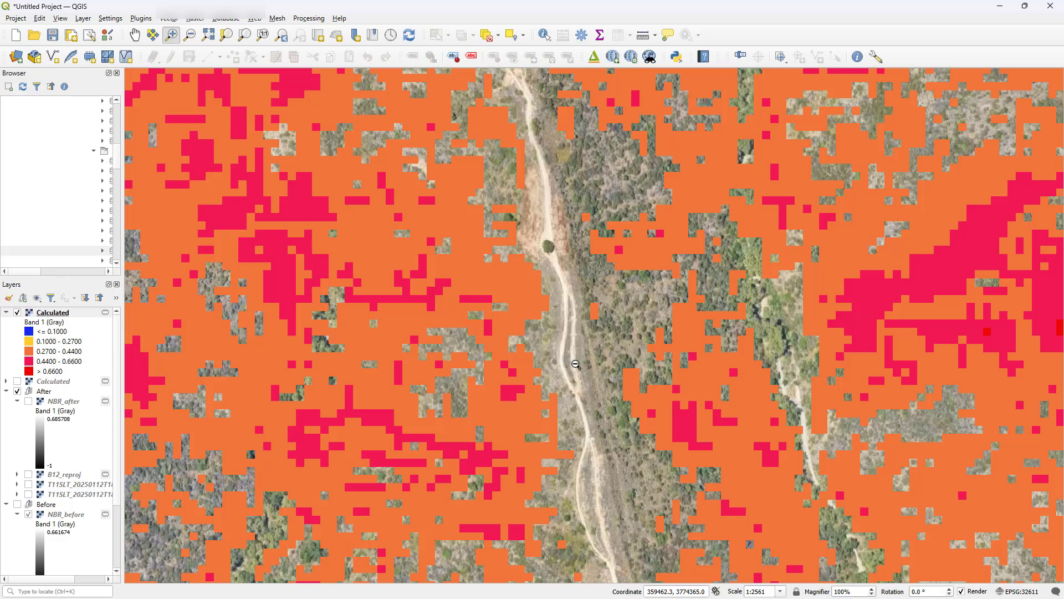
pyautogui.scroll(-5, 576, 364)
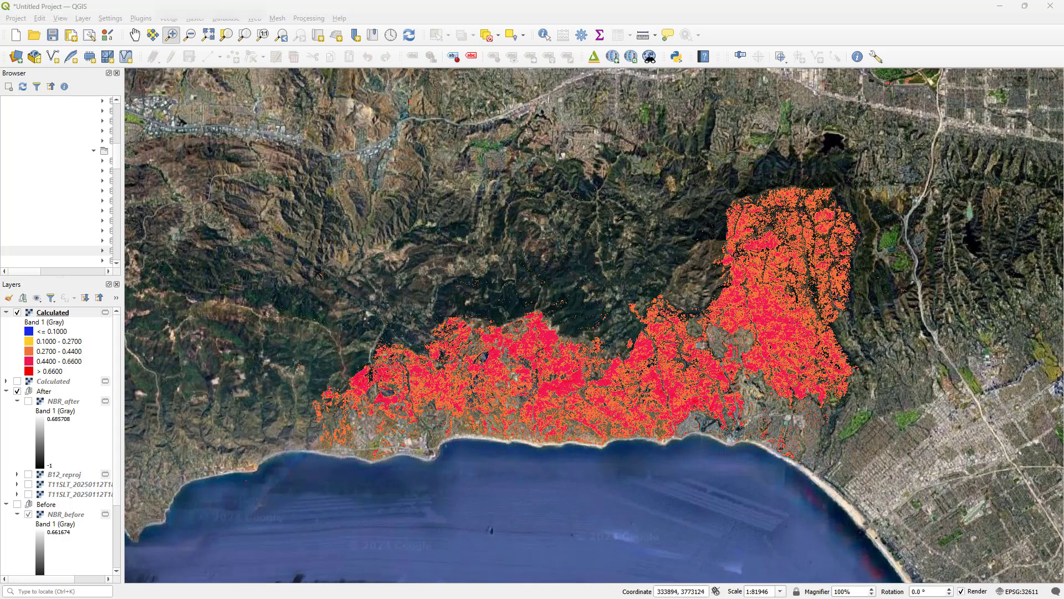
pyautogui.scroll(1, 456, 436)
pyautogui.click(460, 426)
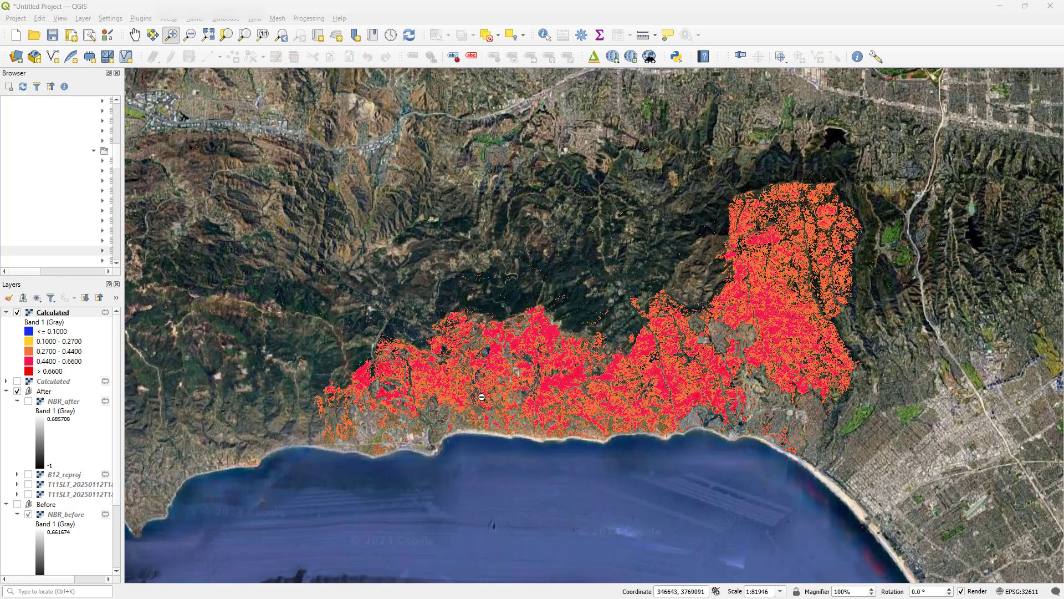
pyautogui.scroll(1, 492, 391)
pyautogui.scroll(-1, 492, 394)
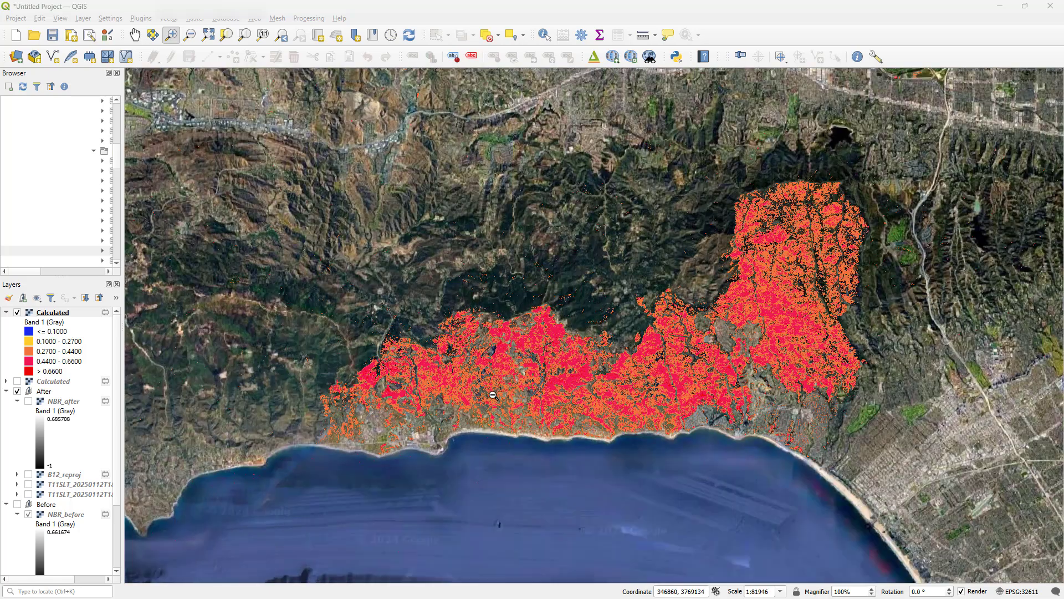